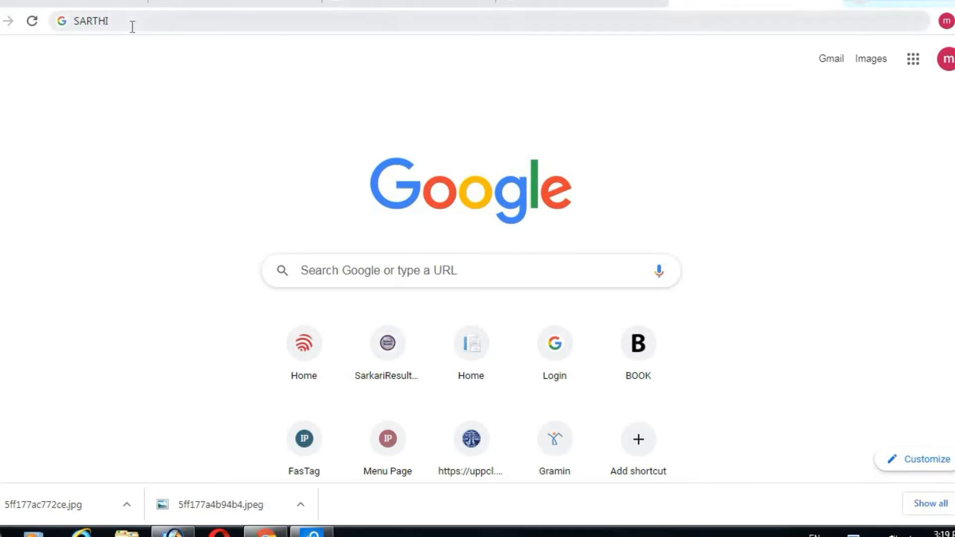
# Go from the SARTHI web search through Parivahan Sewa's Driving License Related Services to the Fee Payments page
pyautogui.press('Return')
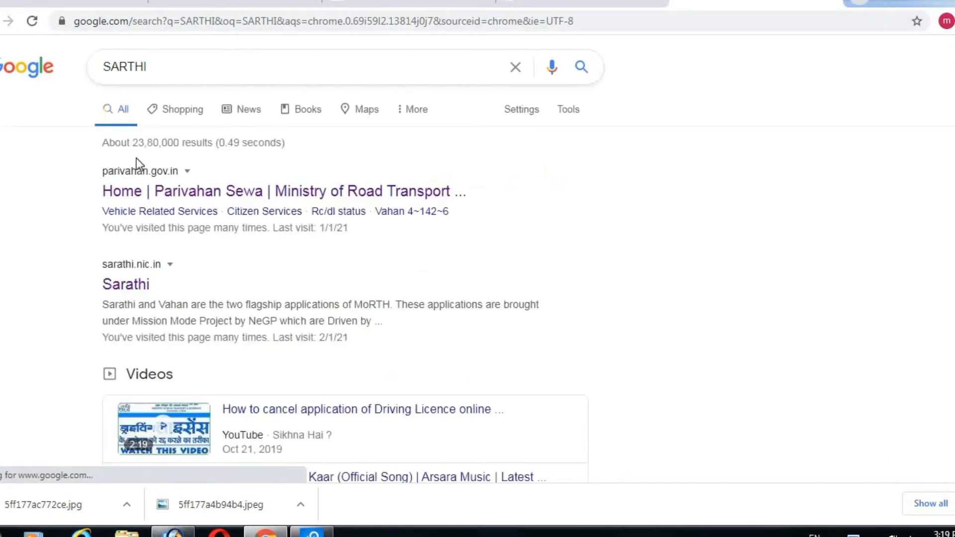
pyautogui.click(150, 190)
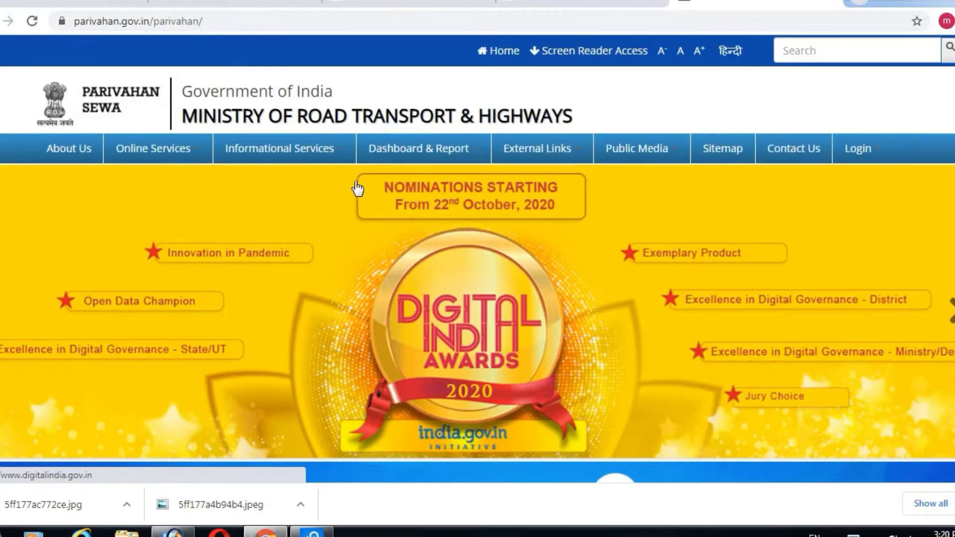
pyautogui.click(151, 149)
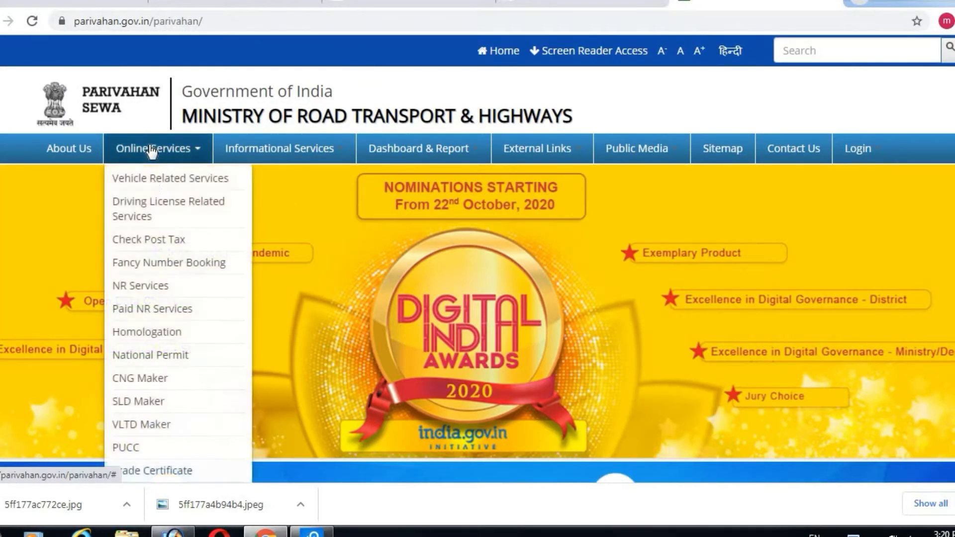
pyautogui.click(154, 203)
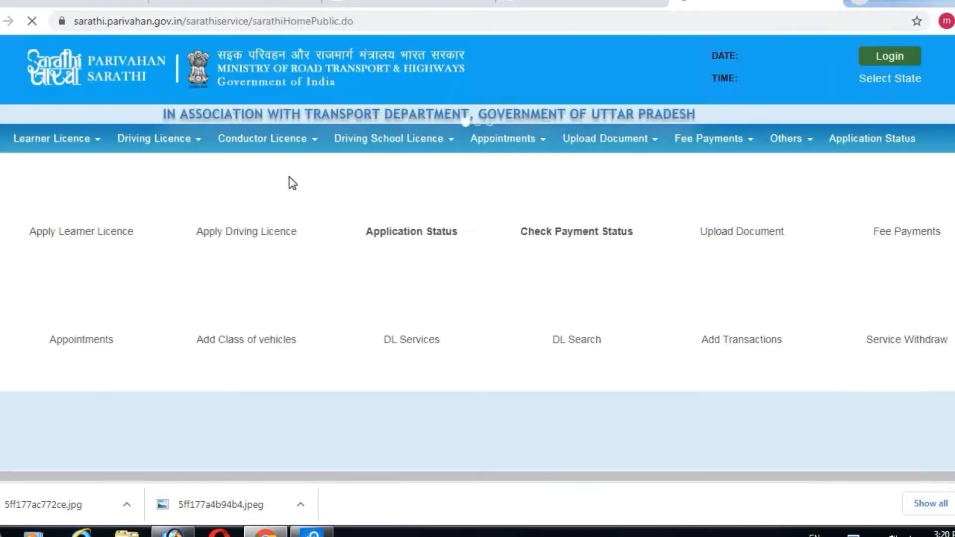
pyautogui.scroll(-3, 290, 185)
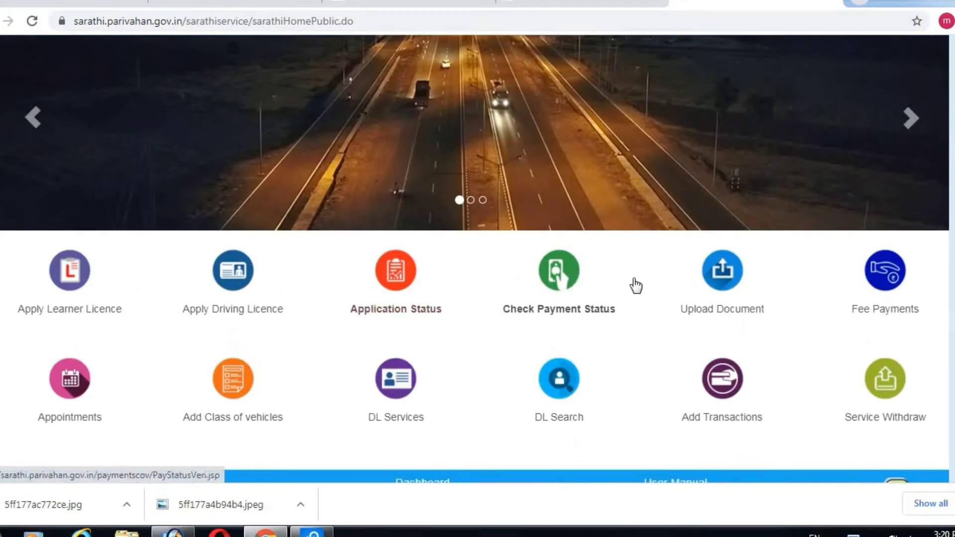
pyautogui.click(881, 279)
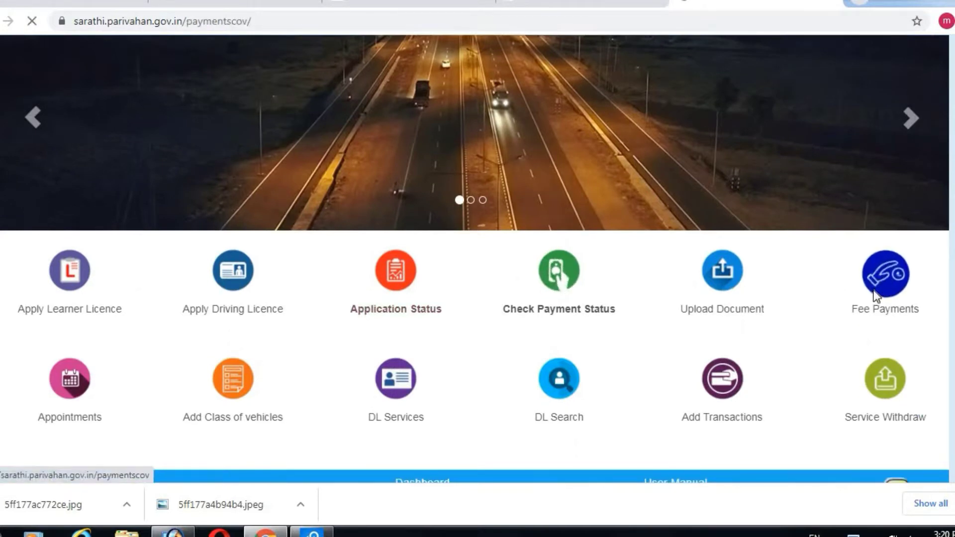
# Choose EPAYMENT > RETEST FEE and enter the application number
pyautogui.click(109, 142)
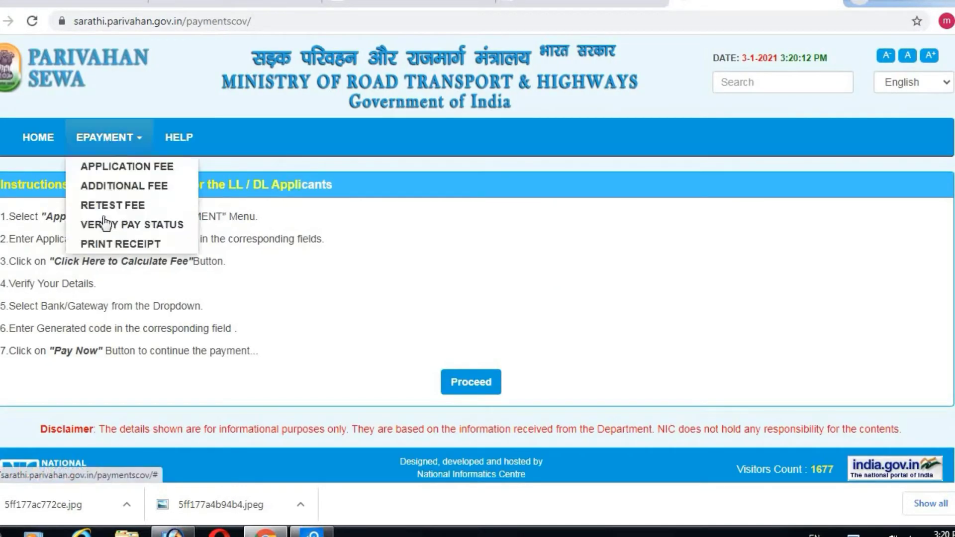
pyautogui.click(104, 207)
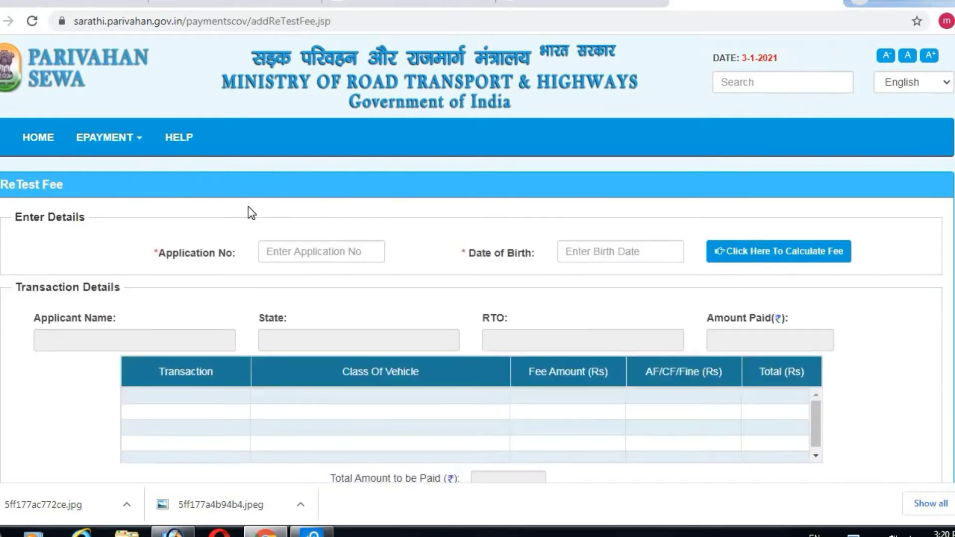
pyautogui.click(289, 243)
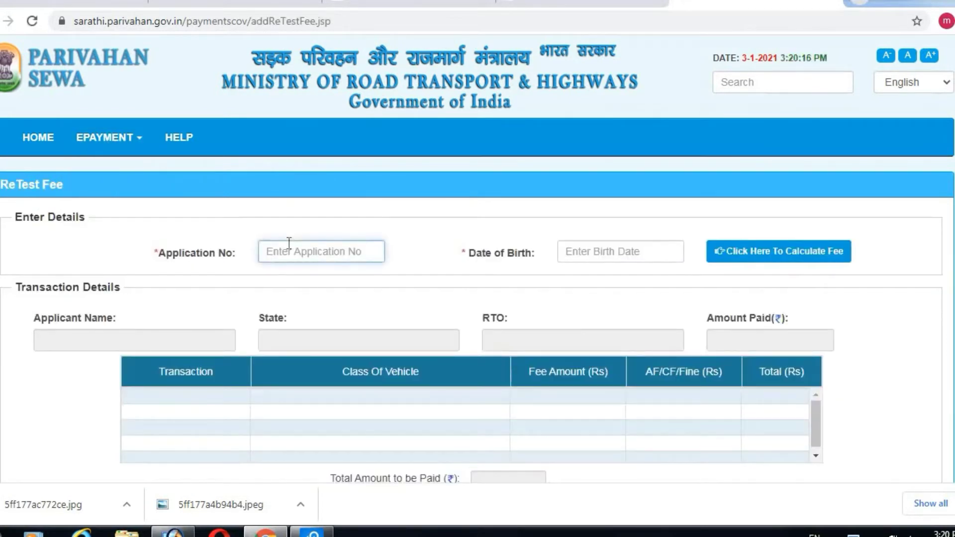
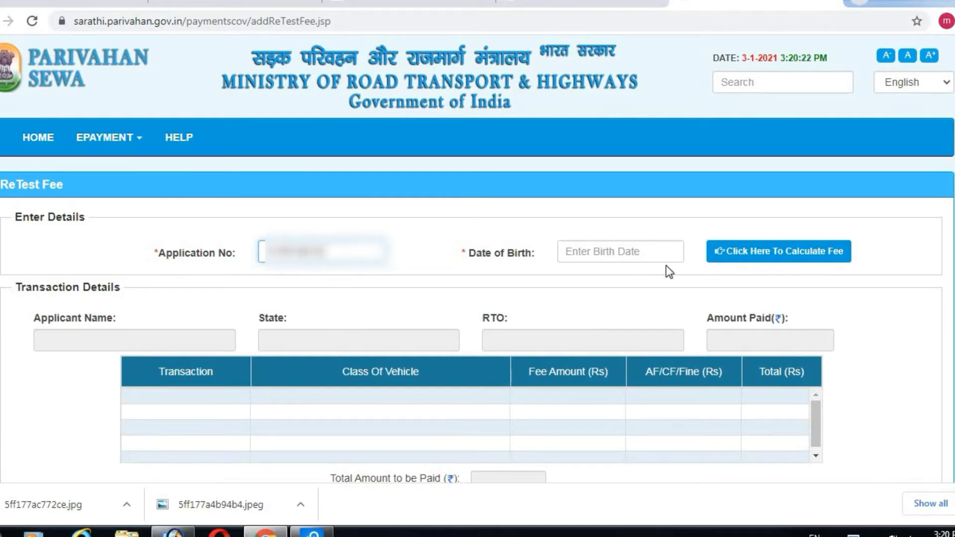
# Pick the applicant's birth date in the calendar and calculate the fee, showing LLTEST 50.00
pyautogui.click(661, 252)
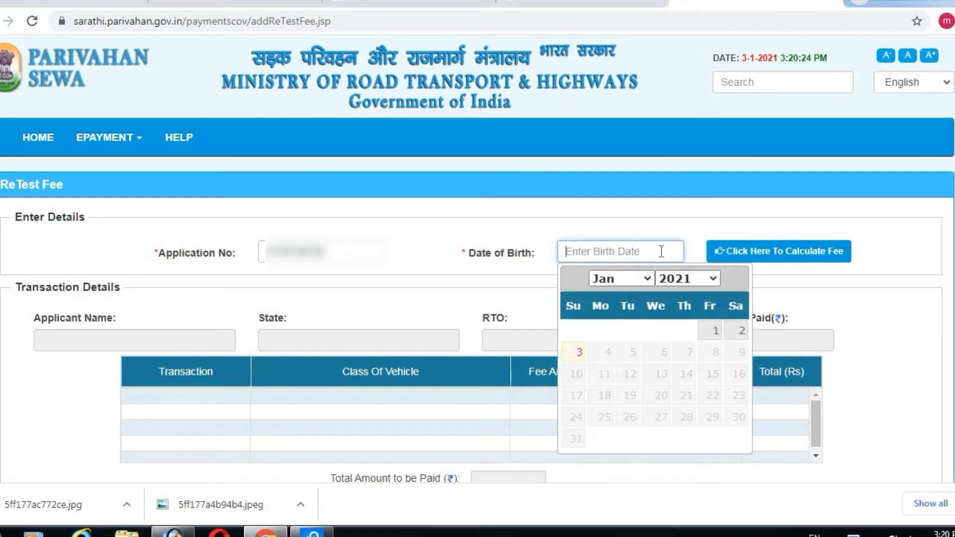
pyautogui.click(693, 276)
pyautogui.scroll(4, 686, 129)
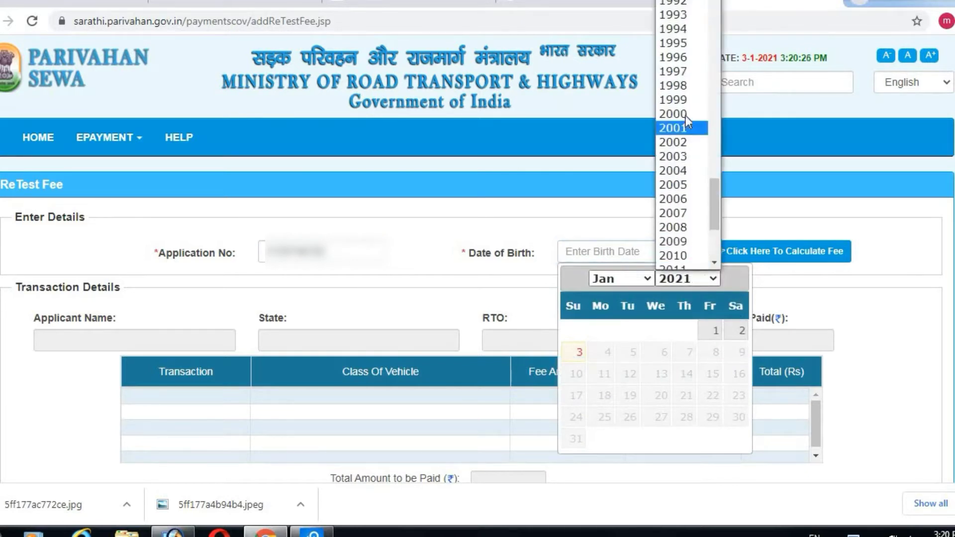
pyautogui.scroll(7, 688, 114)
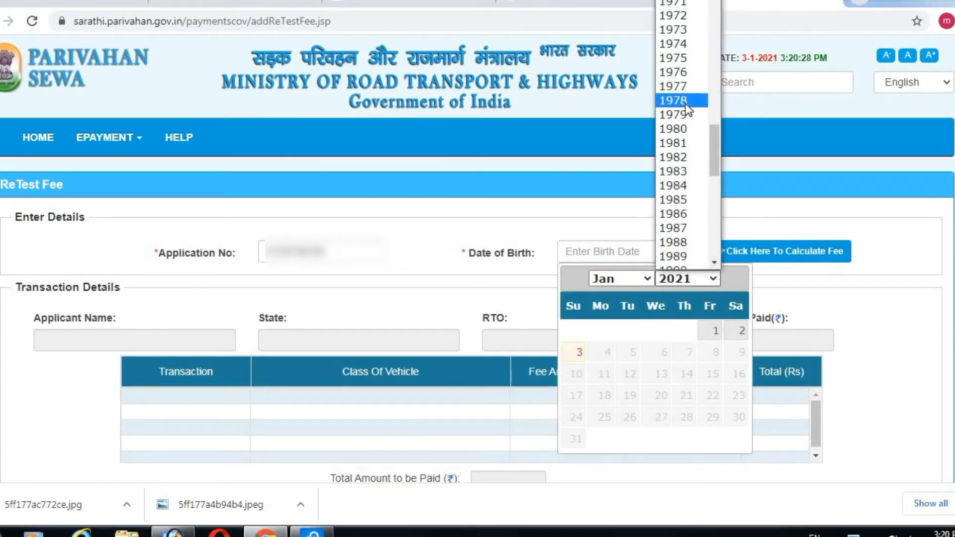
pyautogui.scroll(3, 686, 110)
pyautogui.scroll(4, 686, 150)
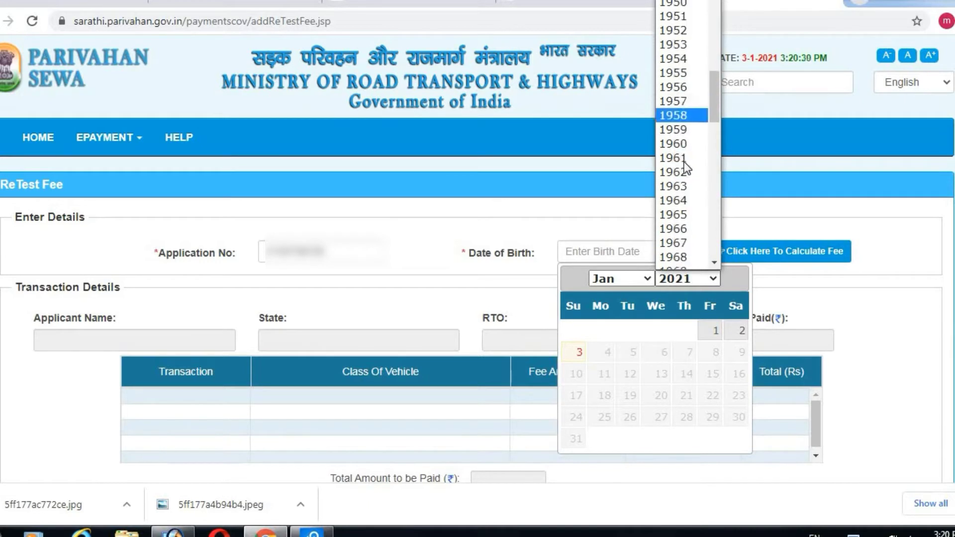
pyautogui.scroll(-7, 685, 166)
pyautogui.scroll(-4, 686, 199)
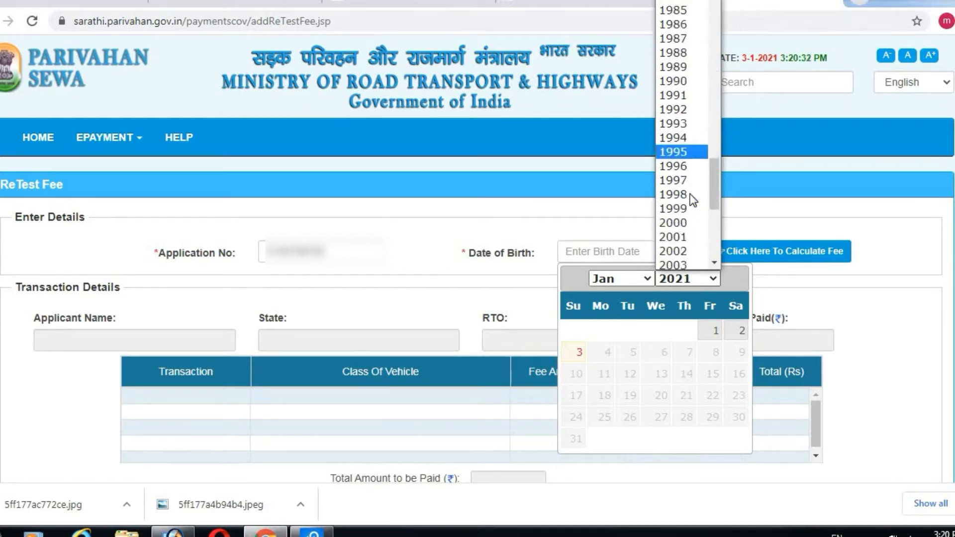
pyautogui.scroll(-3, 688, 184)
pyautogui.scroll(7, 679, 105)
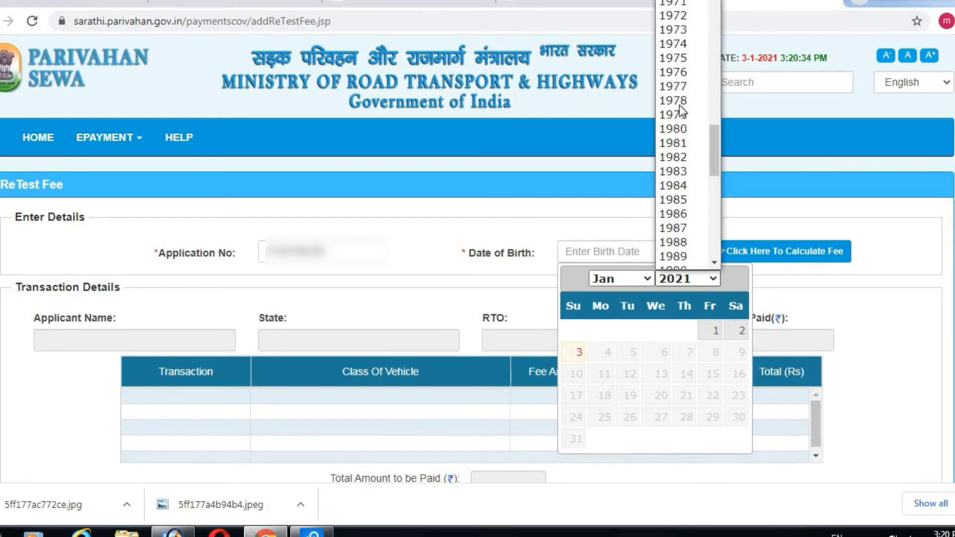
pyautogui.scroll(3, 682, 114)
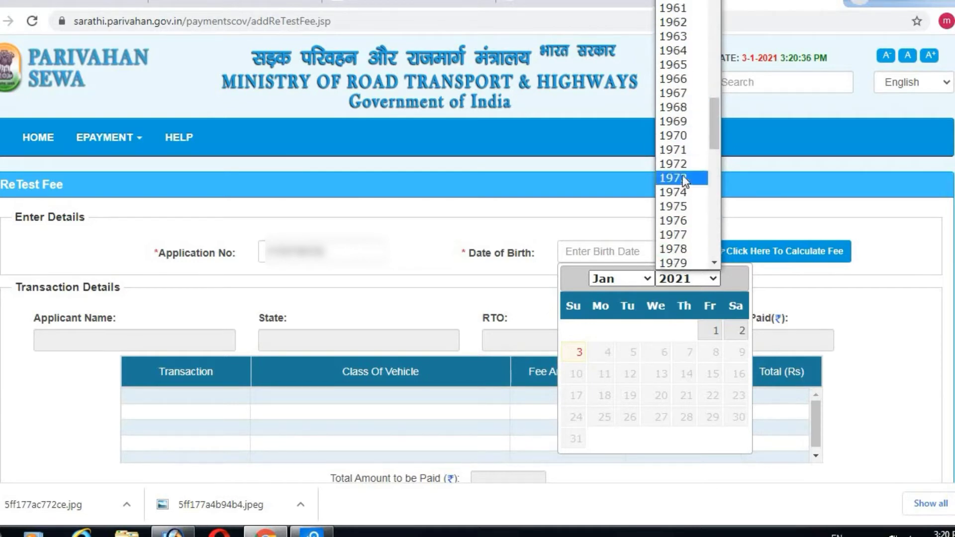
pyautogui.scroll(-7, 683, 182)
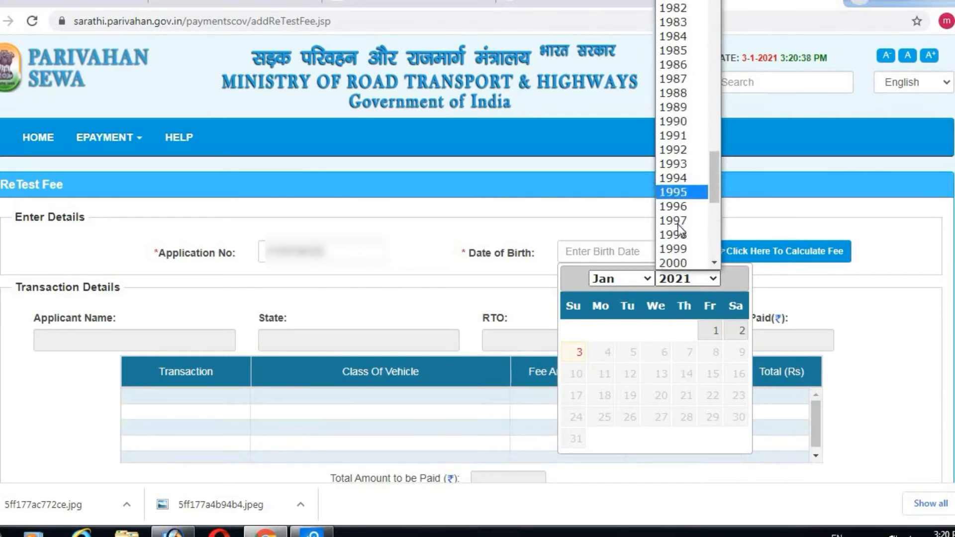
pyautogui.click(680, 122)
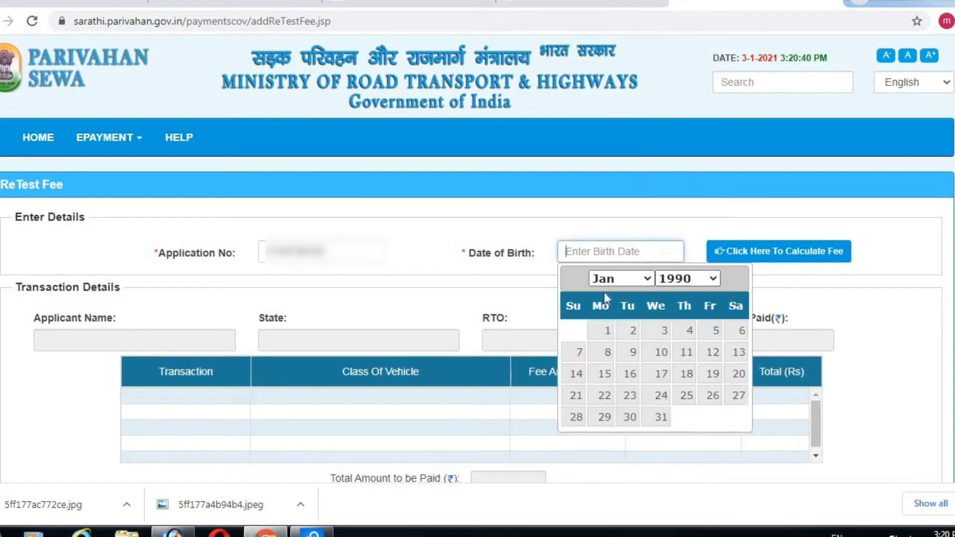
pyautogui.click(619, 280)
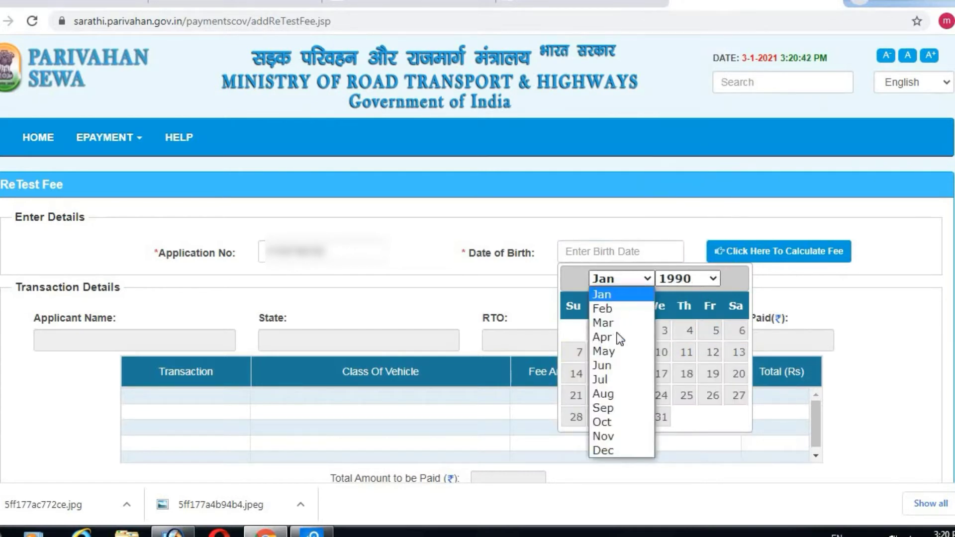
pyautogui.click(622, 396)
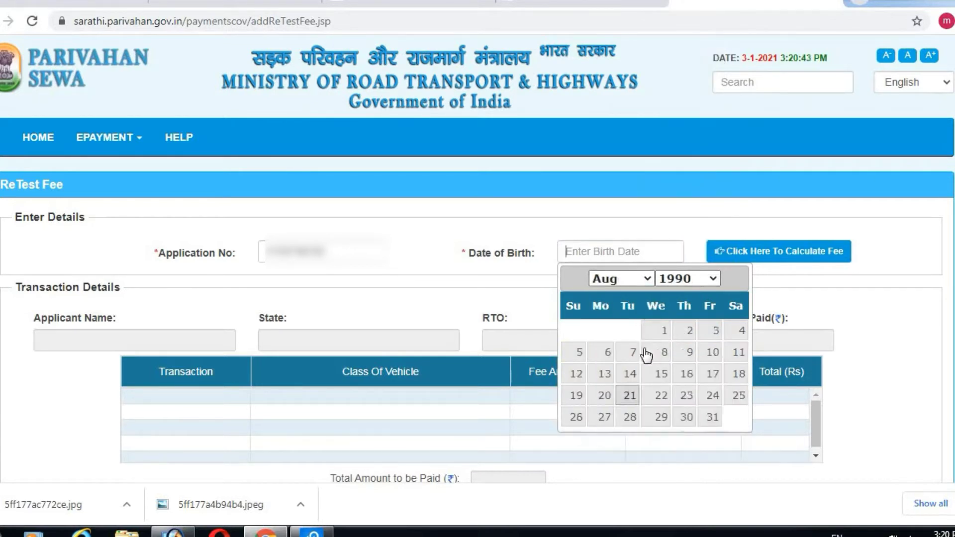
pyautogui.click(735, 330)
pyautogui.click(751, 256)
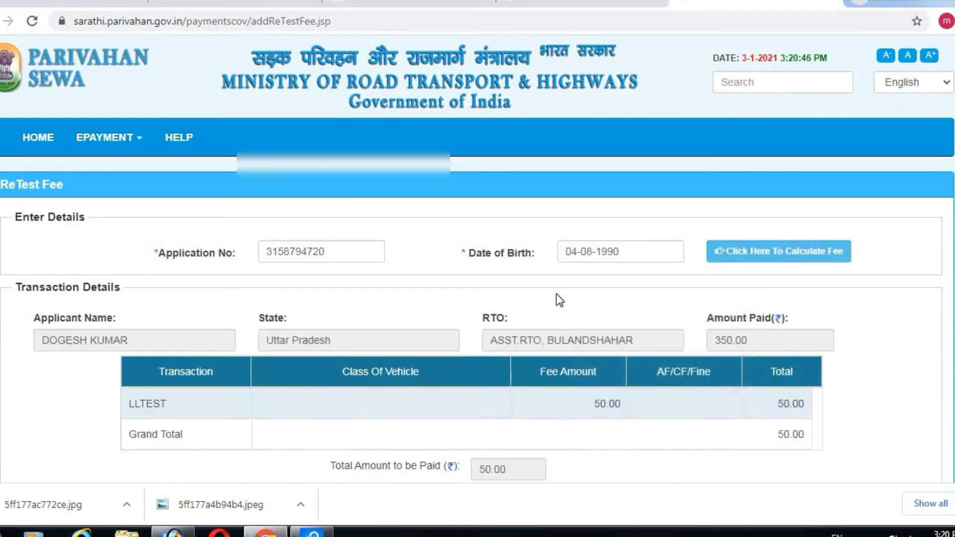
# Select State Bank of India as the payment bank, enter the captcha and submit with Pay Now
pyautogui.scroll(-2, 556, 296)
pyautogui.click(356, 467)
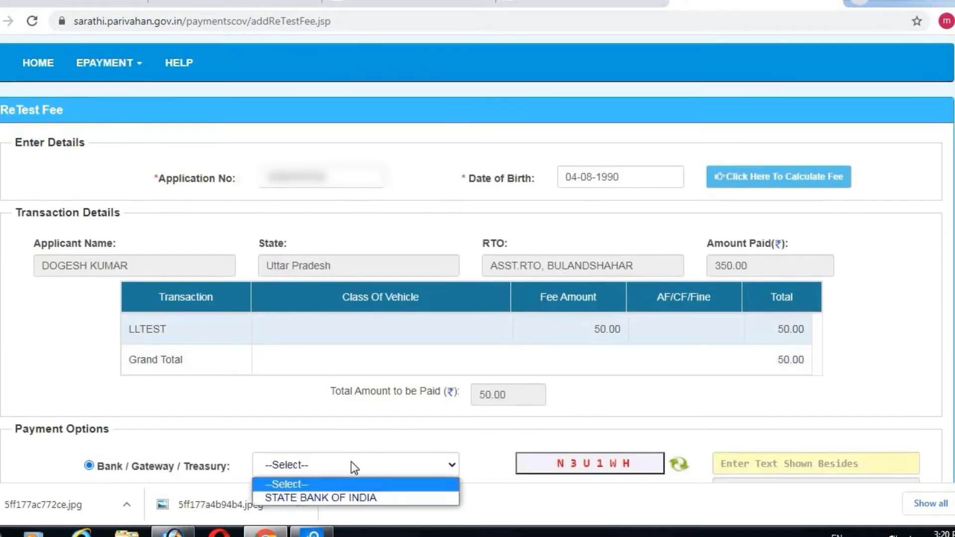
pyautogui.click(335, 495)
pyautogui.scroll(-2, 800, 383)
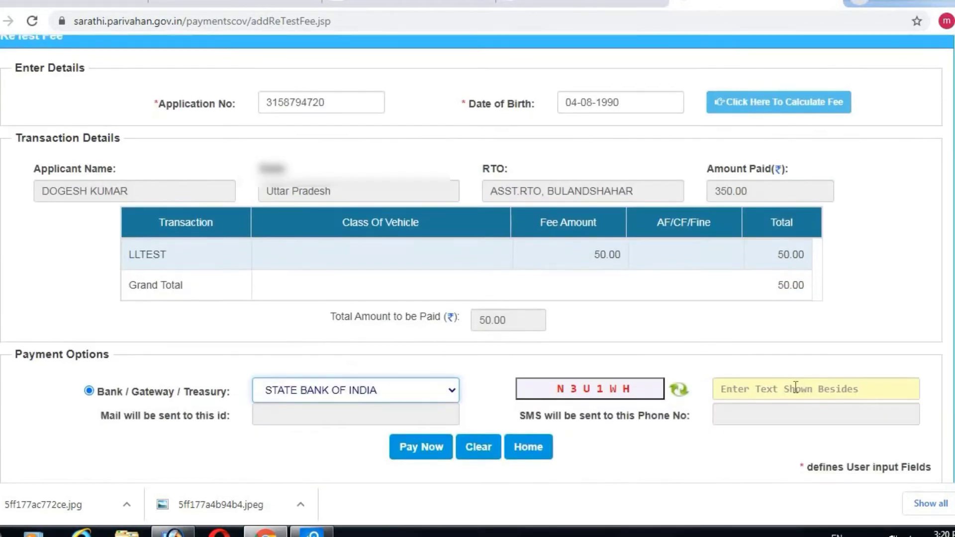
pyautogui.click(795, 386)
pyautogui.write('N3U')
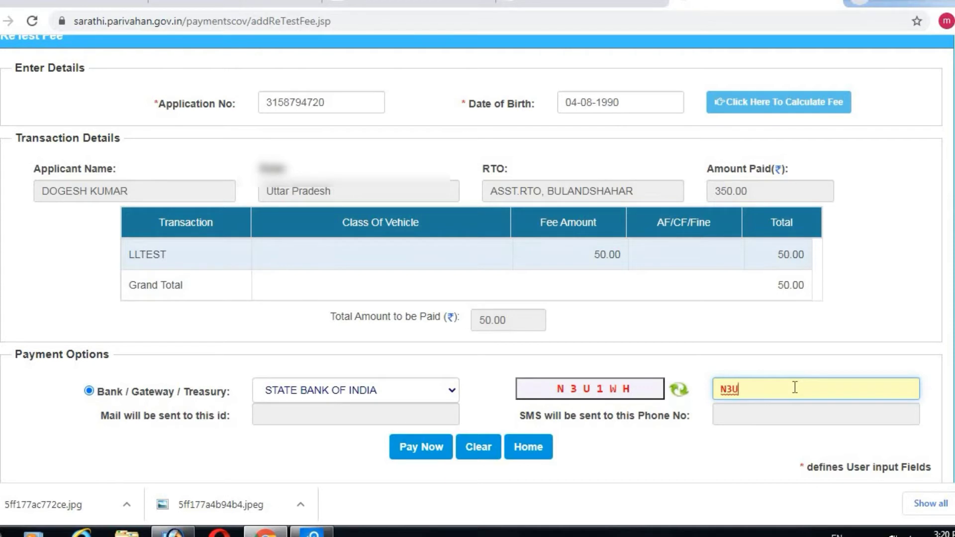
pyautogui.write('1WH')
pyautogui.click(424, 447)
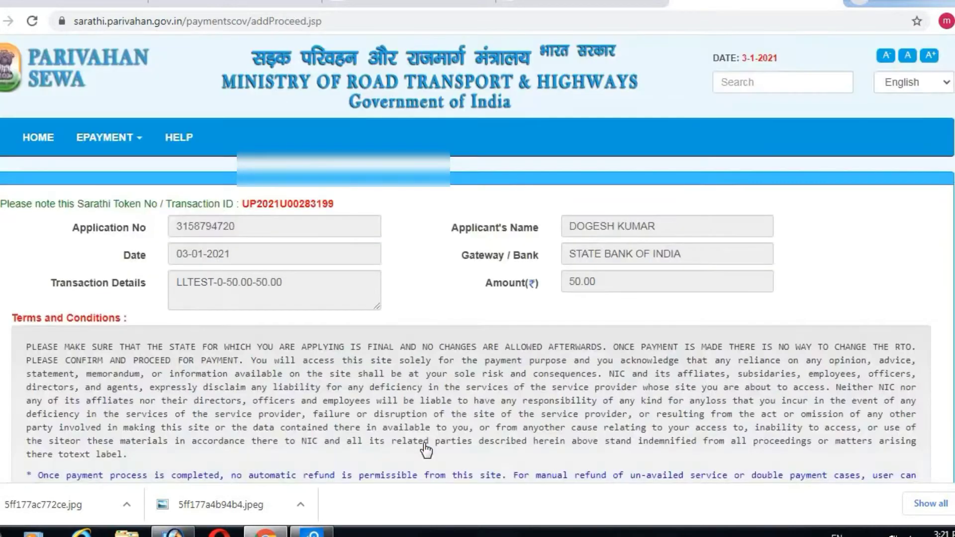
# Accept the Terms and Conditions and proceed to the bank's payment page
pyautogui.scroll(-4, 449, 385)
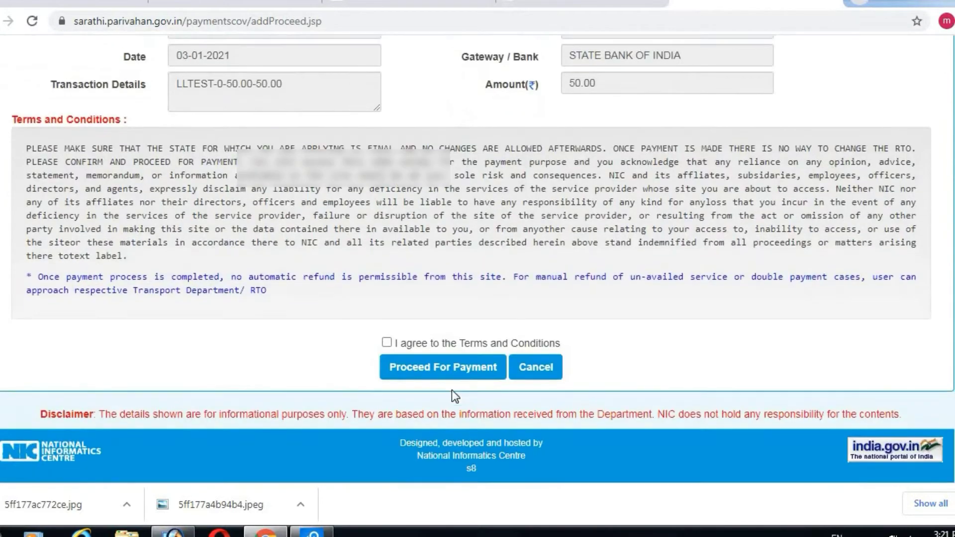
pyautogui.click(387, 343)
pyautogui.click(399, 367)
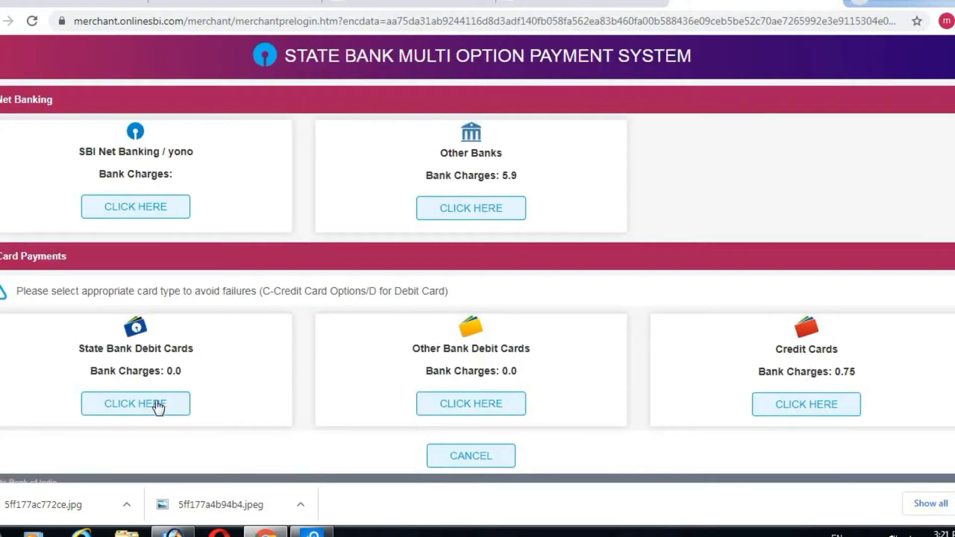
# Choose State Bank Debit Cards and confirm both the transport and SBI payment details
pyautogui.click(158, 407)
pyautogui.scroll(-3, 335, 409)
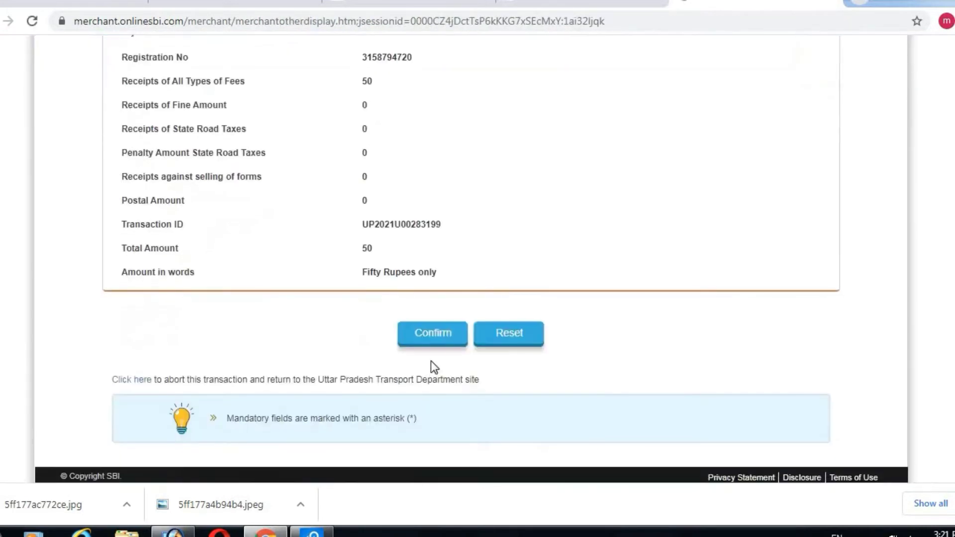
pyautogui.click(429, 333)
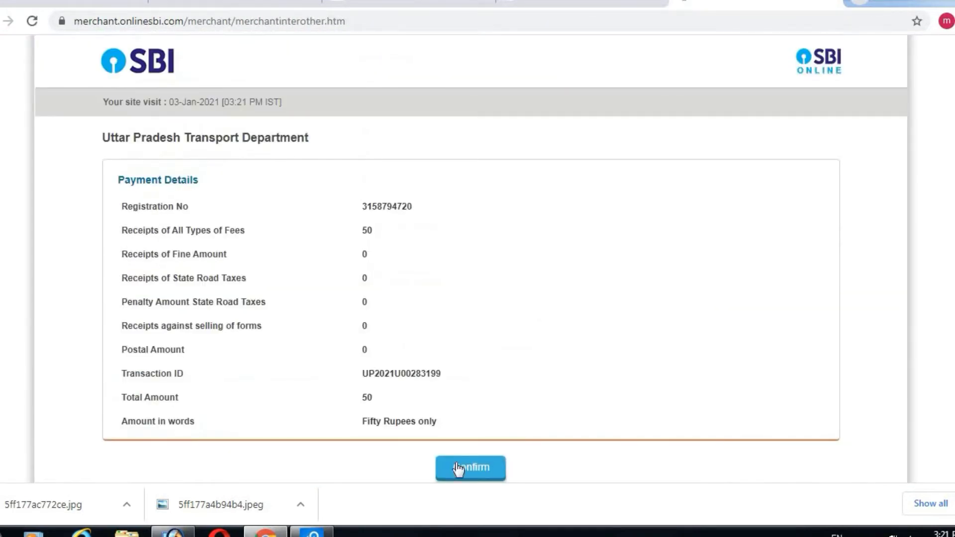
pyautogui.click(457, 469)
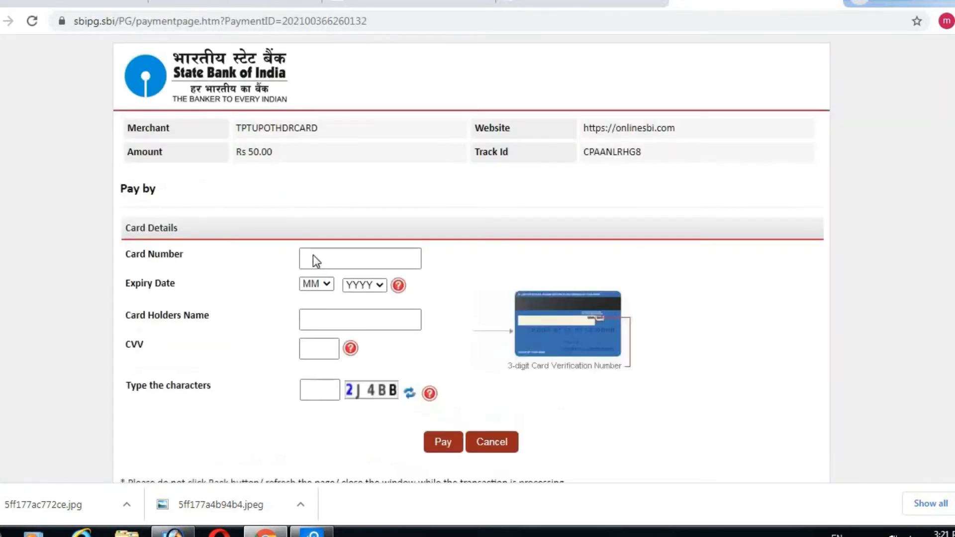
# Enter the card number, expiry month 10 and year, cardholder name, CVV and captcha, then pay
pyautogui.click(313, 256)
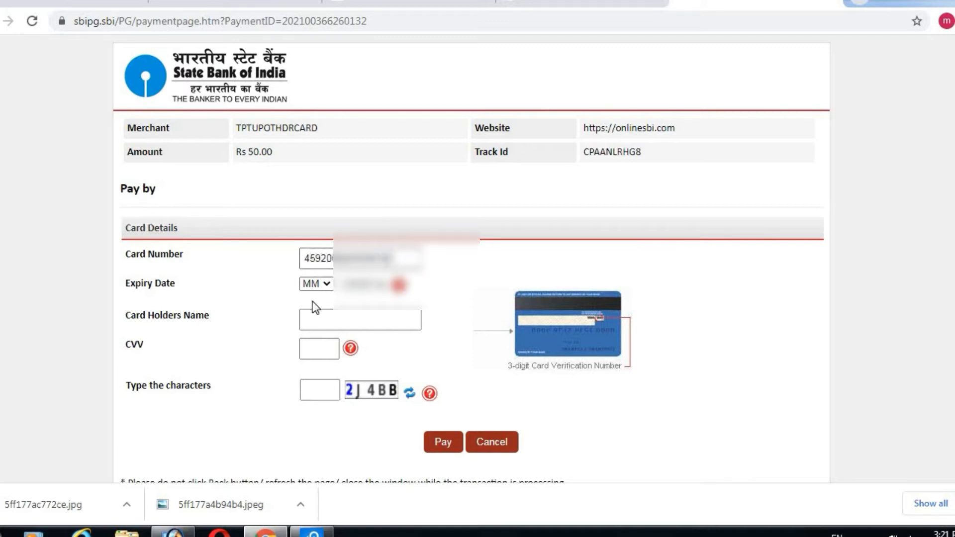
pyautogui.click(313, 288)
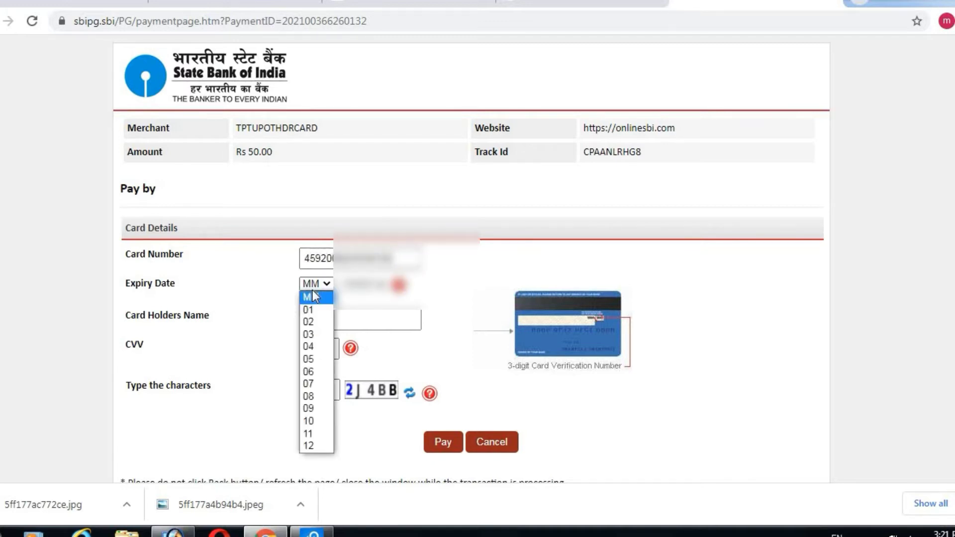
pyautogui.click(309, 421)
pyautogui.click(371, 284)
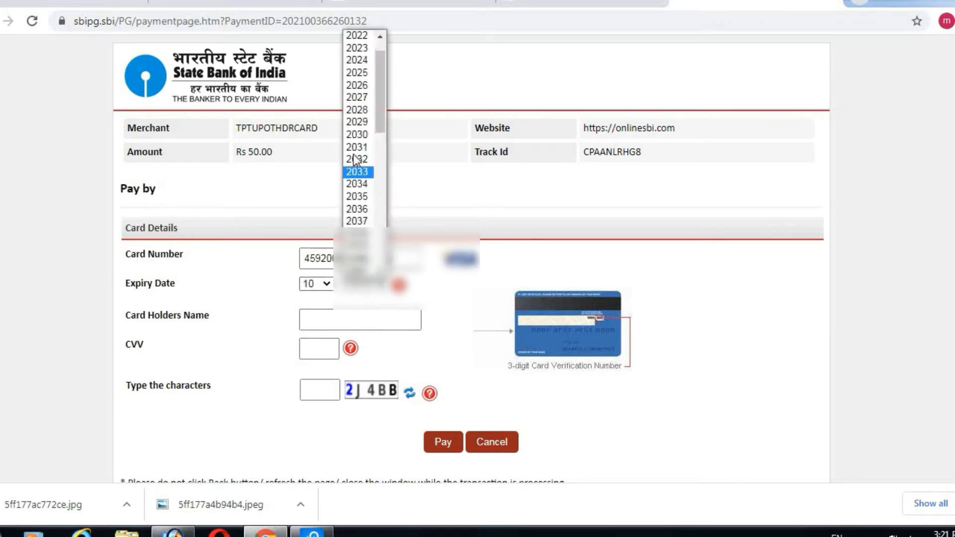
pyautogui.click(362, 60)
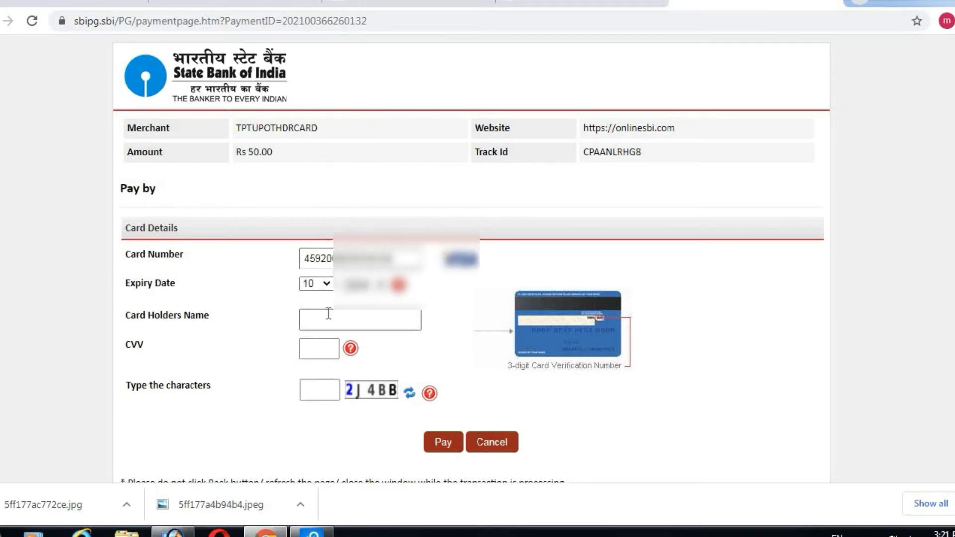
pyautogui.click(328, 313)
pyautogui.click(328, 351)
pyautogui.write('**')
pyautogui.click(327, 389)
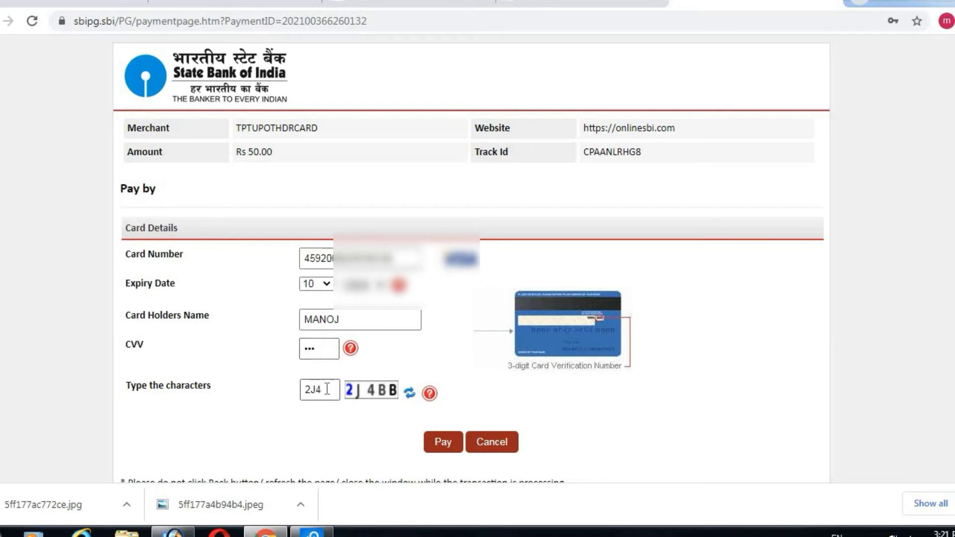
pyautogui.click(439, 442)
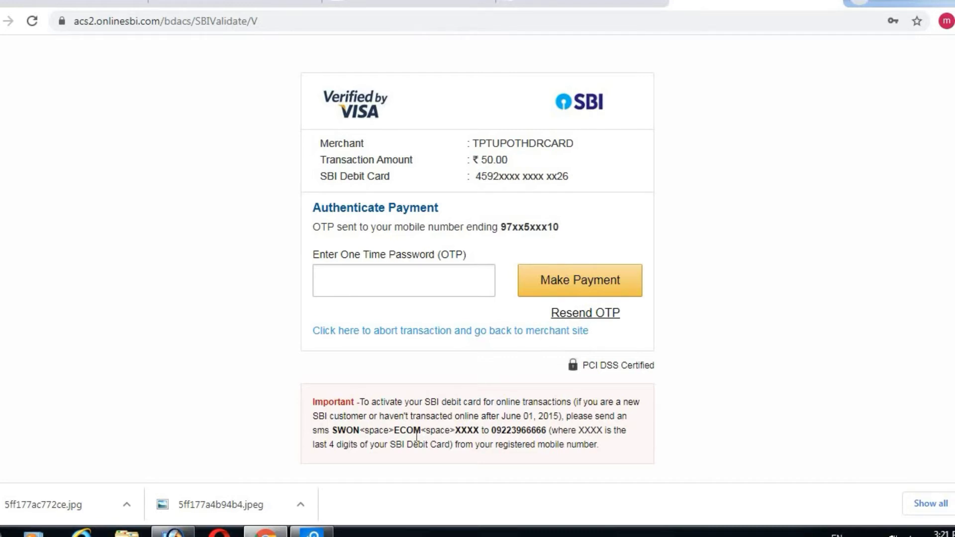
# Enter the one-time password and complete the ₹50.00 payment
pyautogui.click(351, 275)
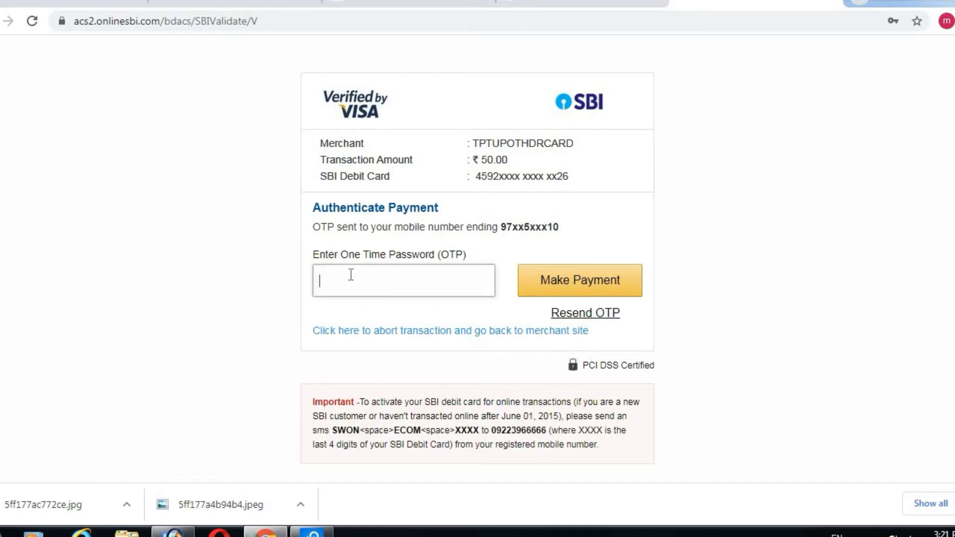
pyautogui.click(546, 282)
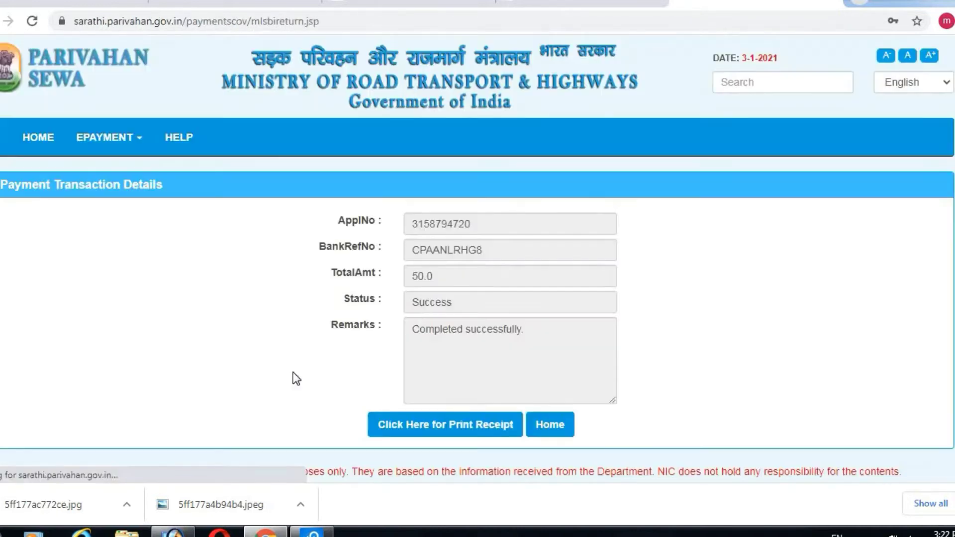
# Select the 2021-01-03 receipt, enter the captcha and generate the printable e-receipt
pyautogui.click(450, 425)
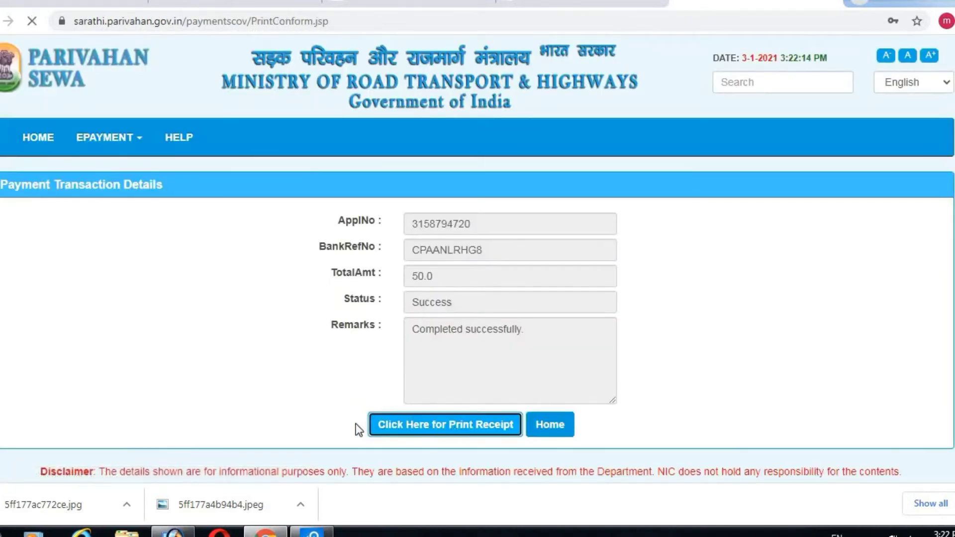
pyautogui.click(181, 311)
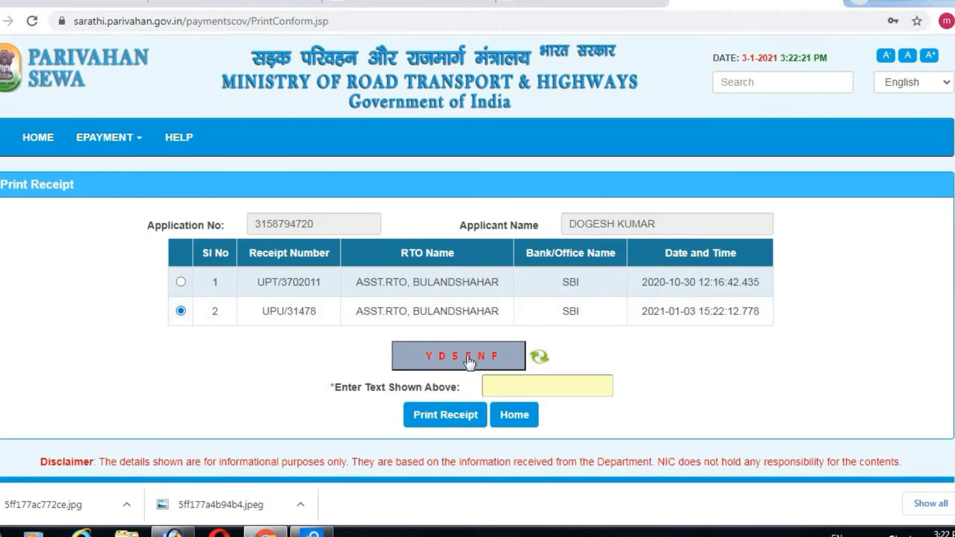
pyautogui.click(495, 384)
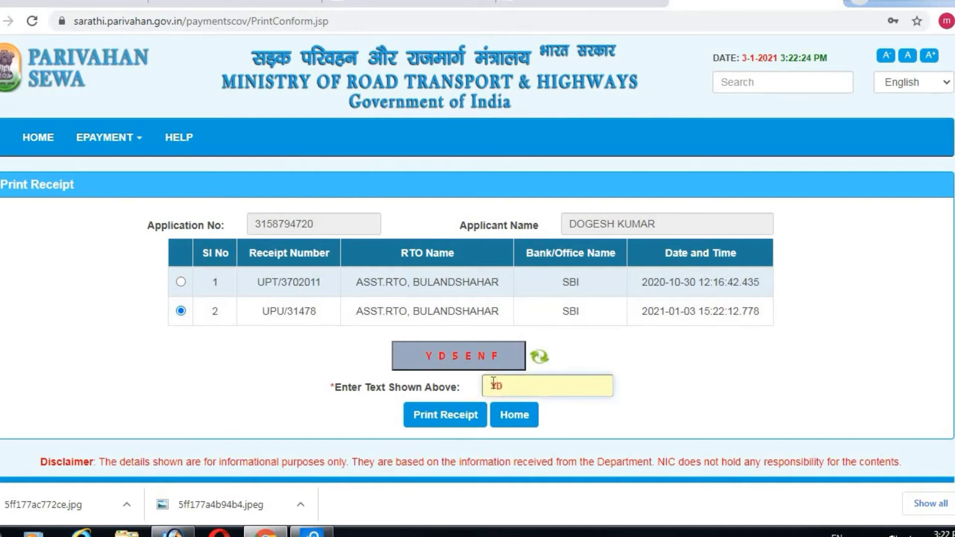
pyautogui.write('YD5ENF')
pyautogui.click(468, 414)
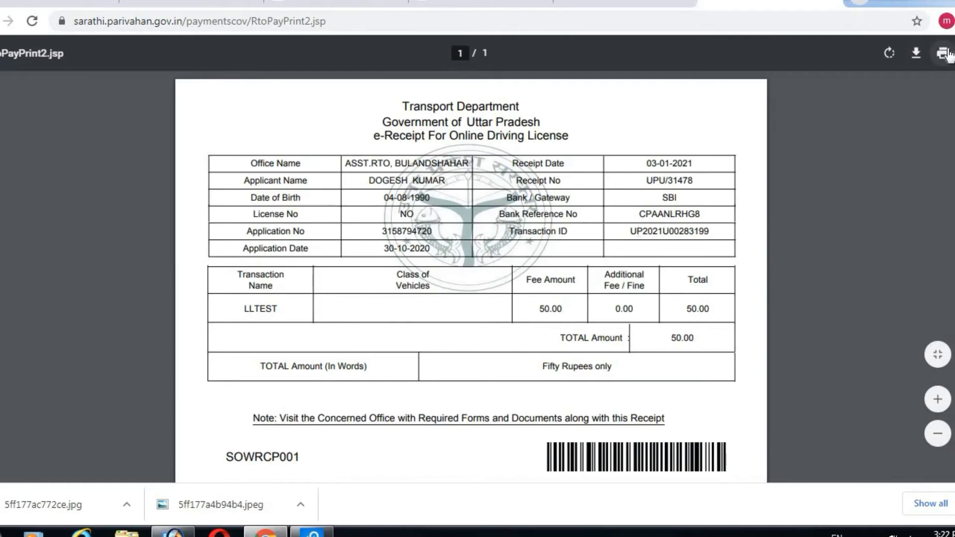
# Print the e-receipt from the PDF viewer and return to the receipt page
pyautogui.click(943, 54)
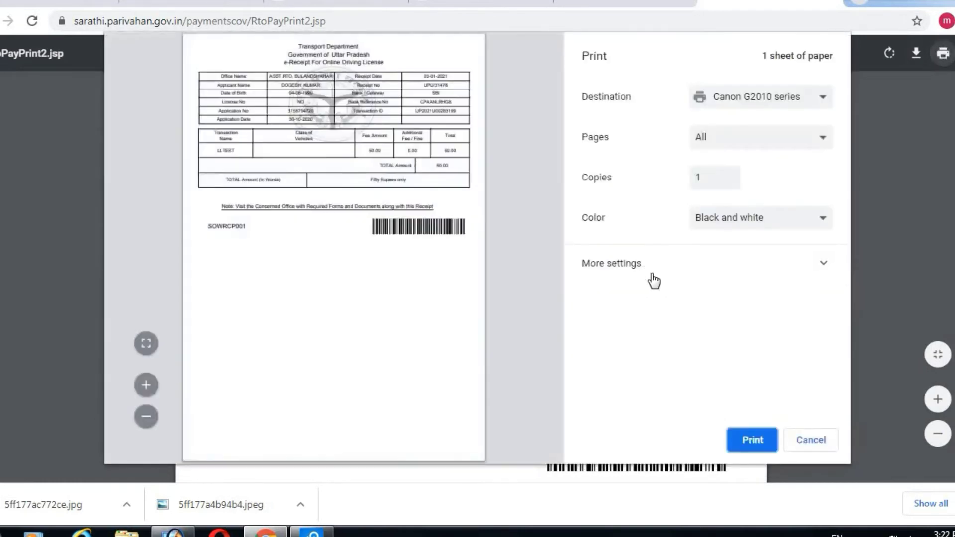
pyautogui.click(751, 443)
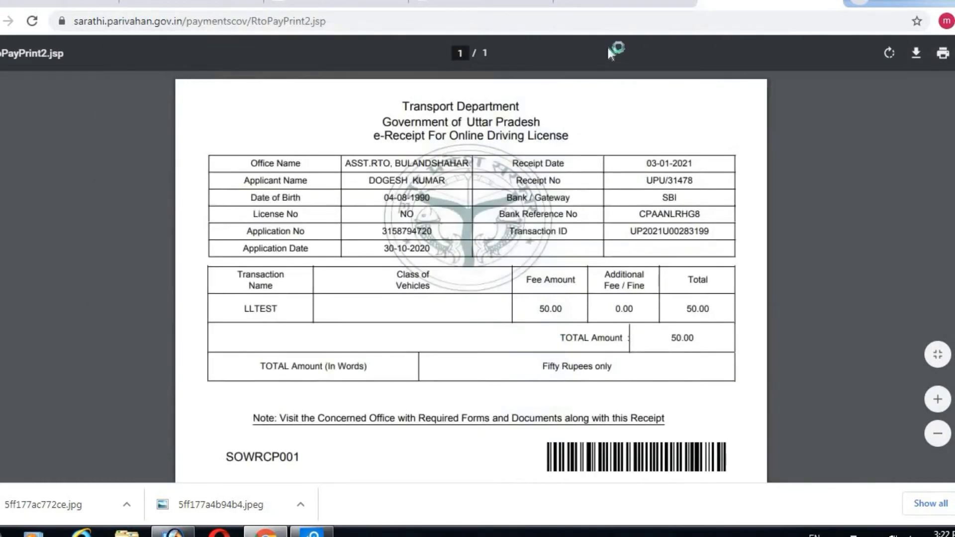
pyautogui.click(608, 3)
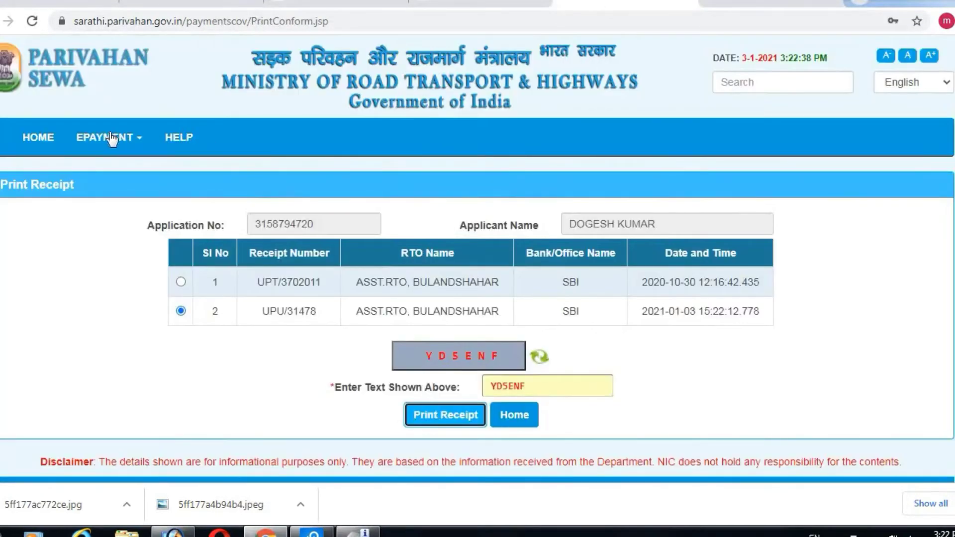
# From the Sarathi home page, open Appointments and the LLTest Slot Booking form
pyautogui.click(31, 139)
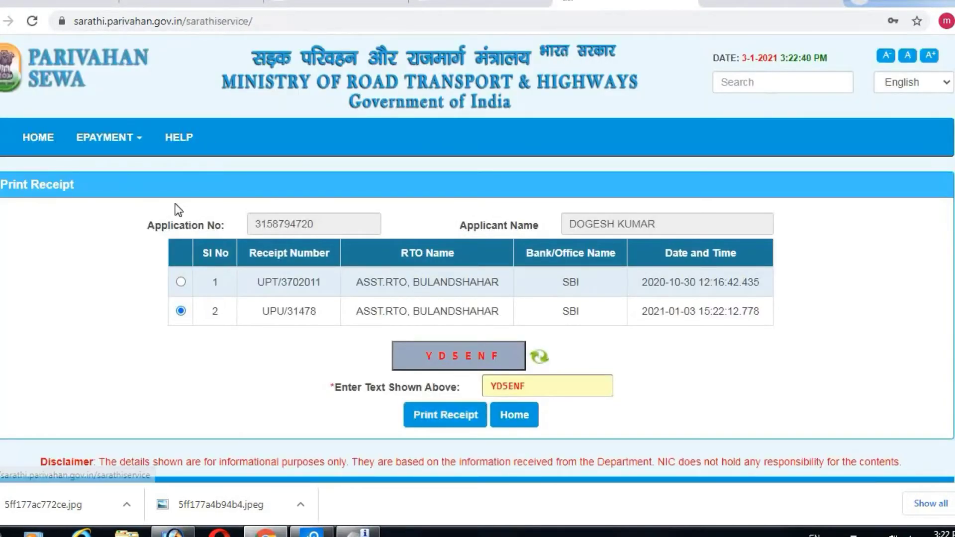
pyautogui.scroll(-3, 392, 328)
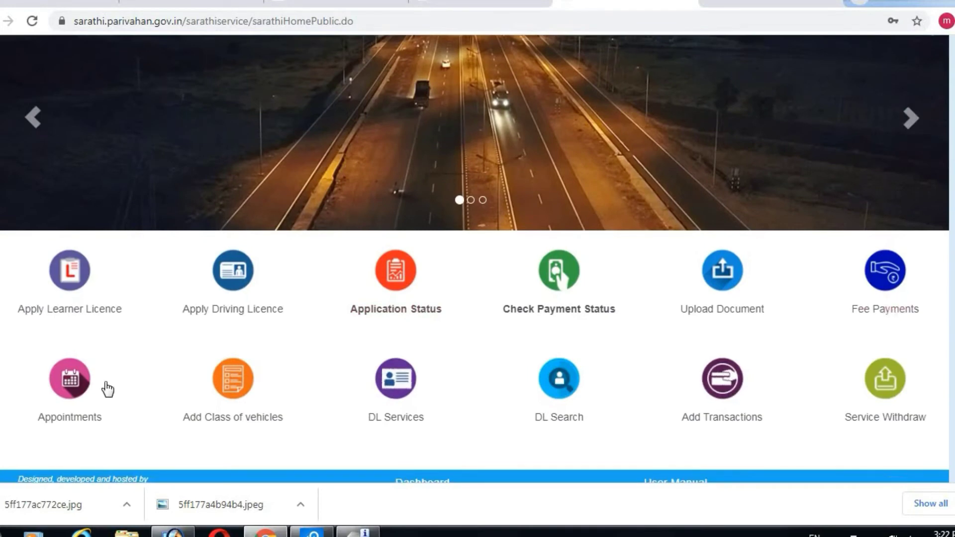
pyautogui.click(83, 381)
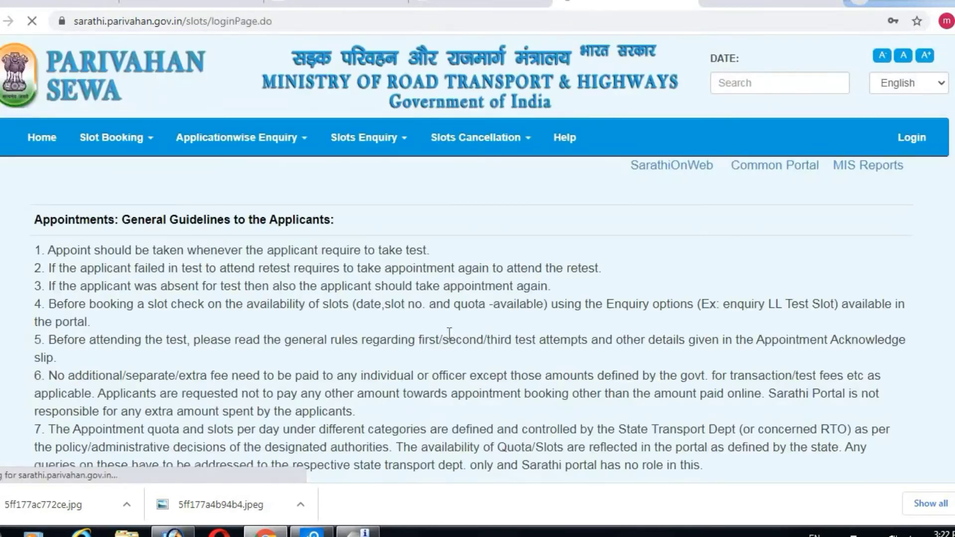
pyautogui.moveTo(112, 145)
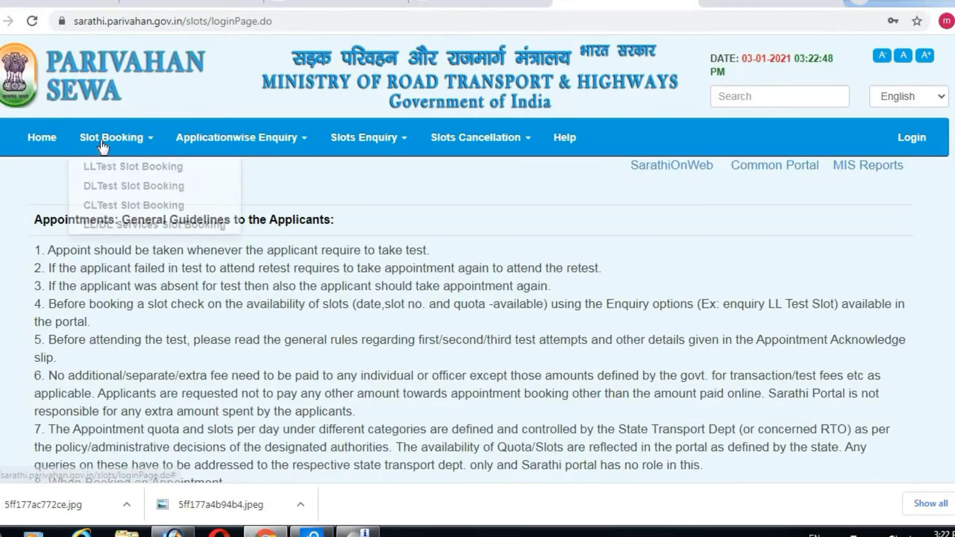
pyautogui.click(111, 166)
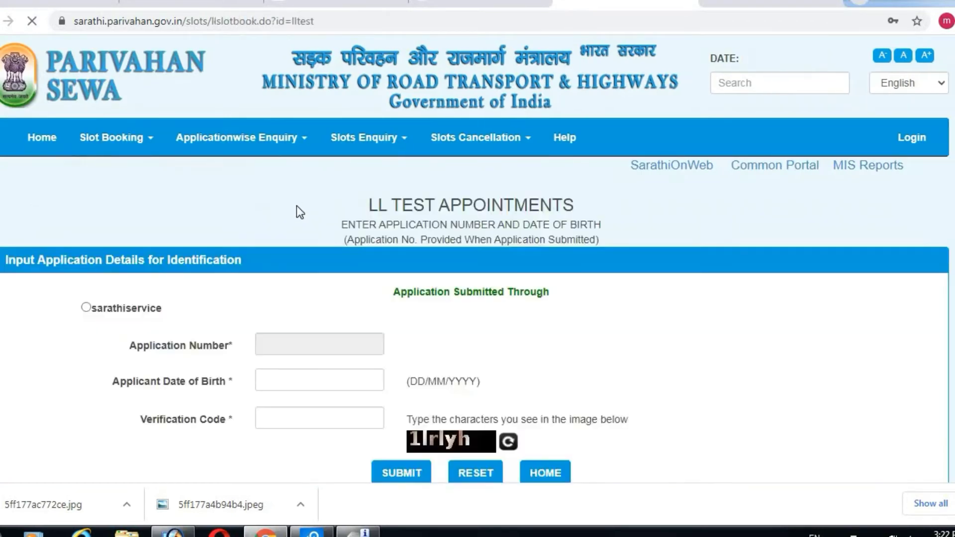
pyautogui.scroll(-2, 107, 195)
# Select sarathiservice and enter the application number and applicant's date of birth
pyautogui.click(106, 194)
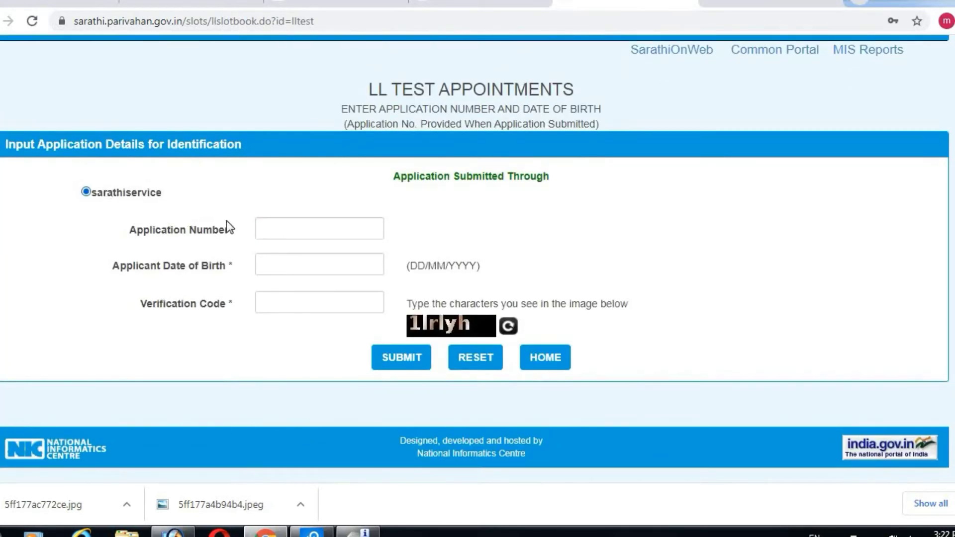
pyautogui.click(270, 227)
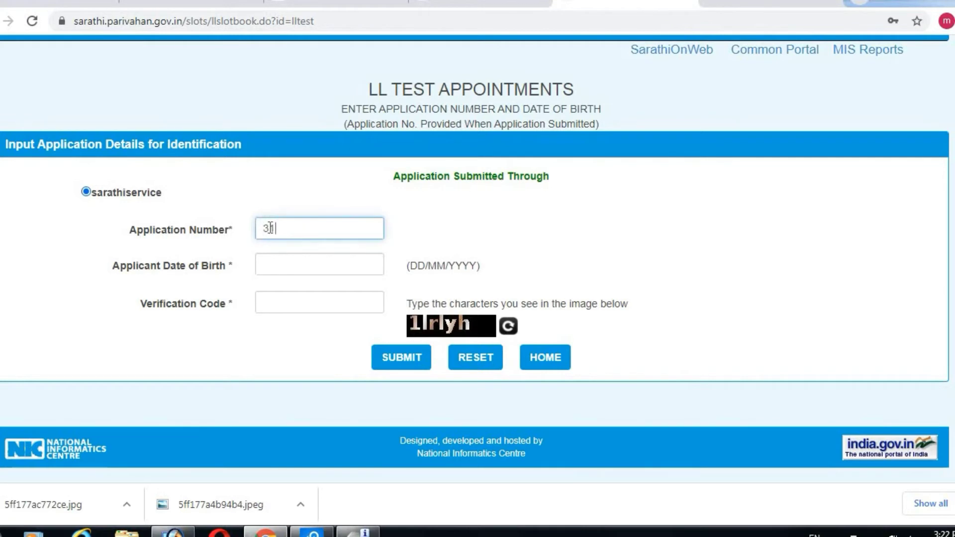
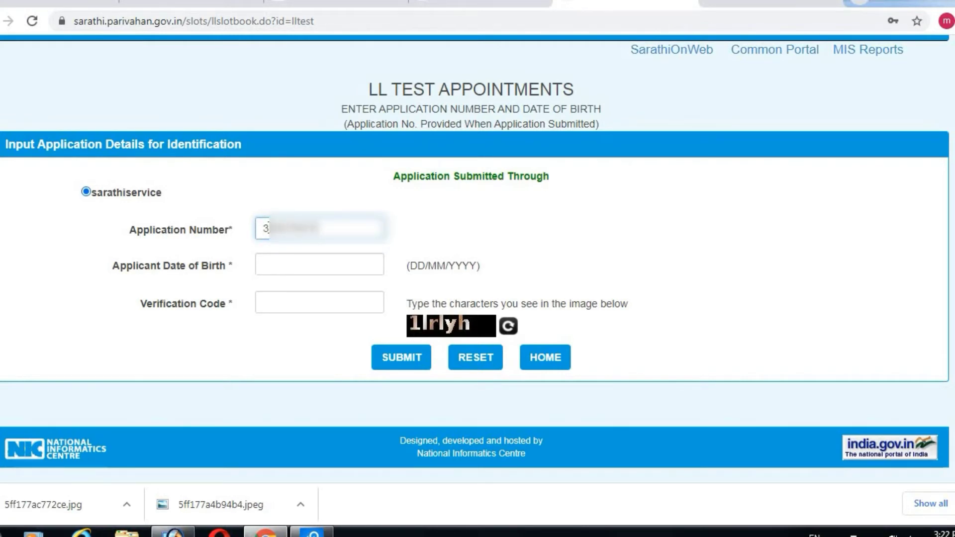
pyautogui.click(296, 266)
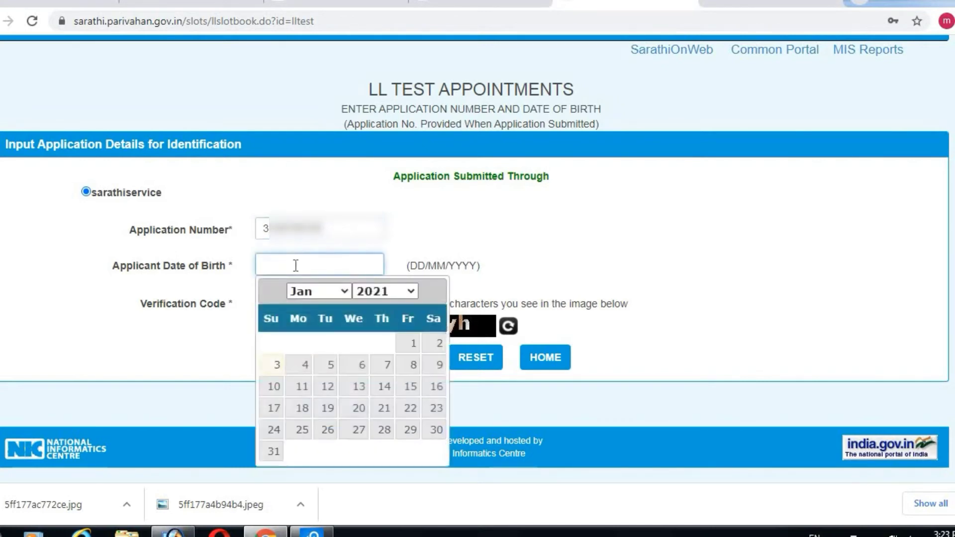
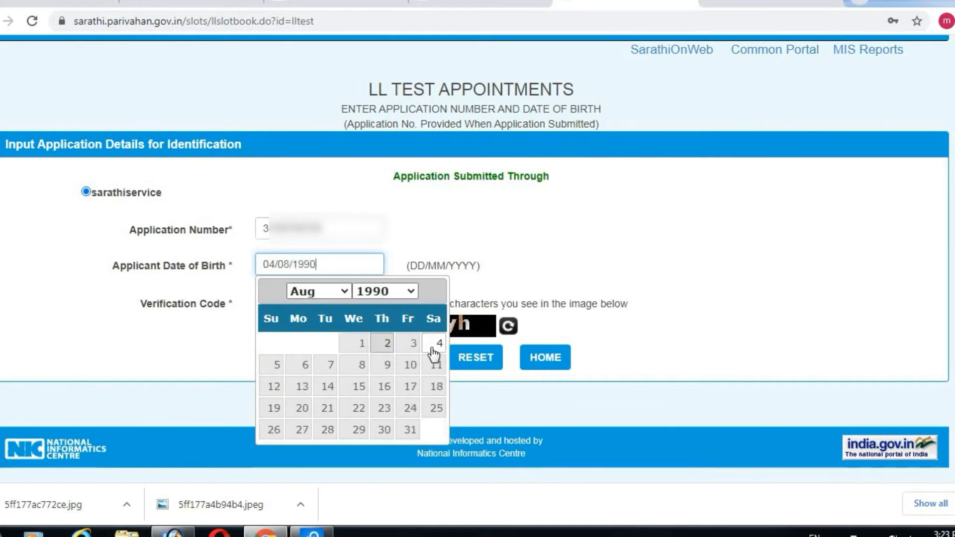
pyautogui.click(430, 344)
# Enter the corrected verification code and submit the identification details
pyautogui.click(334, 304)
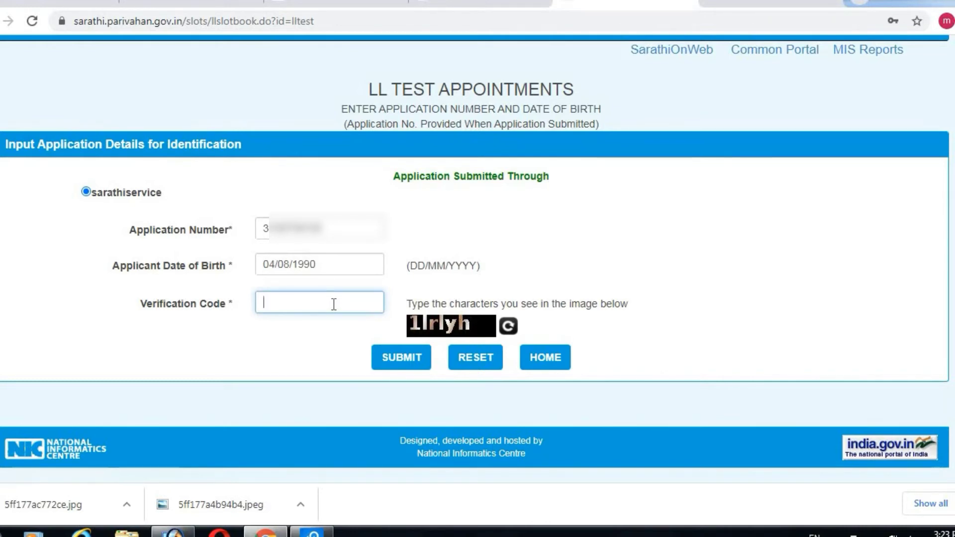
pyautogui.write('1LRLY')
pyautogui.press('BackSpace')
pyautogui.press('BackSpace')
pyautogui.press('BackSpace')
pyautogui.press('BackSpace')
pyautogui.write('lrlyh')
pyautogui.click(399, 352)
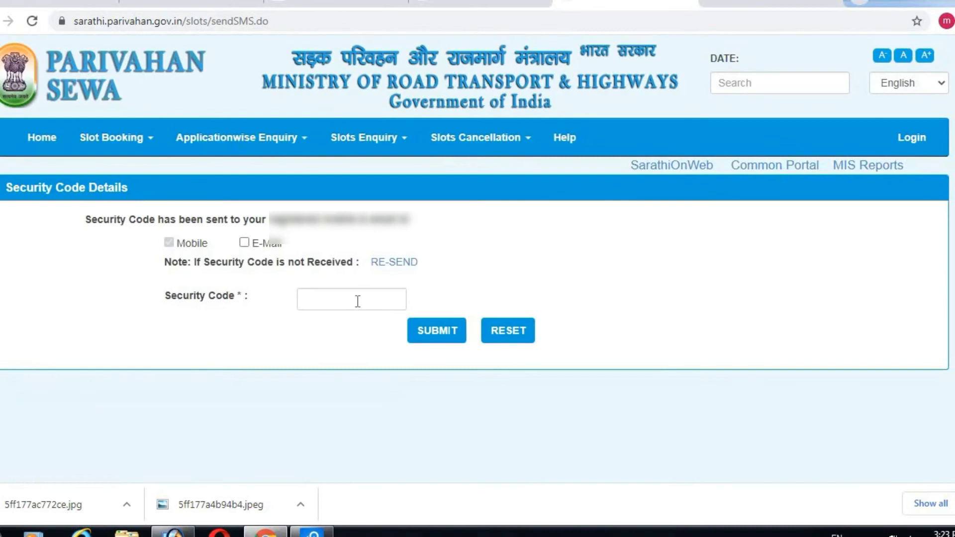
pyautogui.click(358, 301)
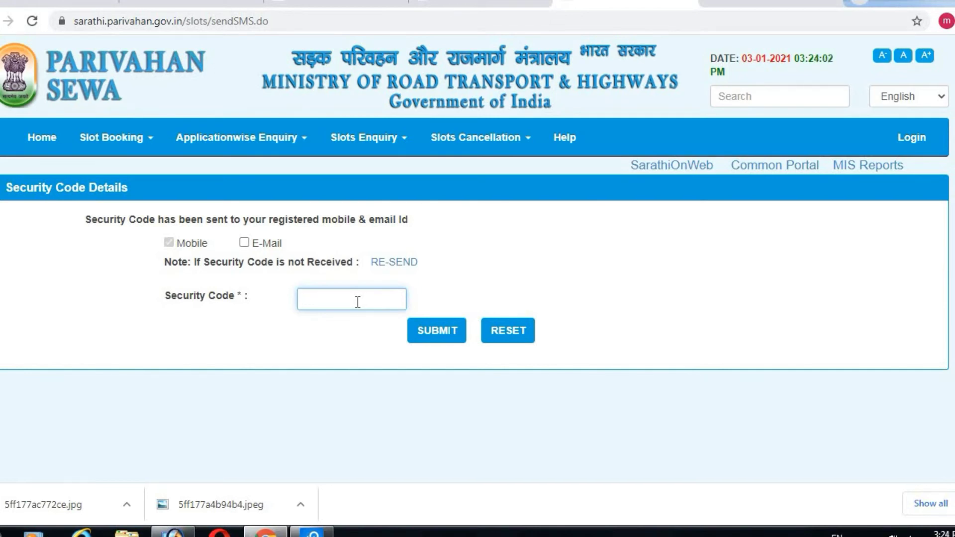
# Submit the received security code, correcting a typo, and proceed to book a test slot
pyautogui.click(447, 332)
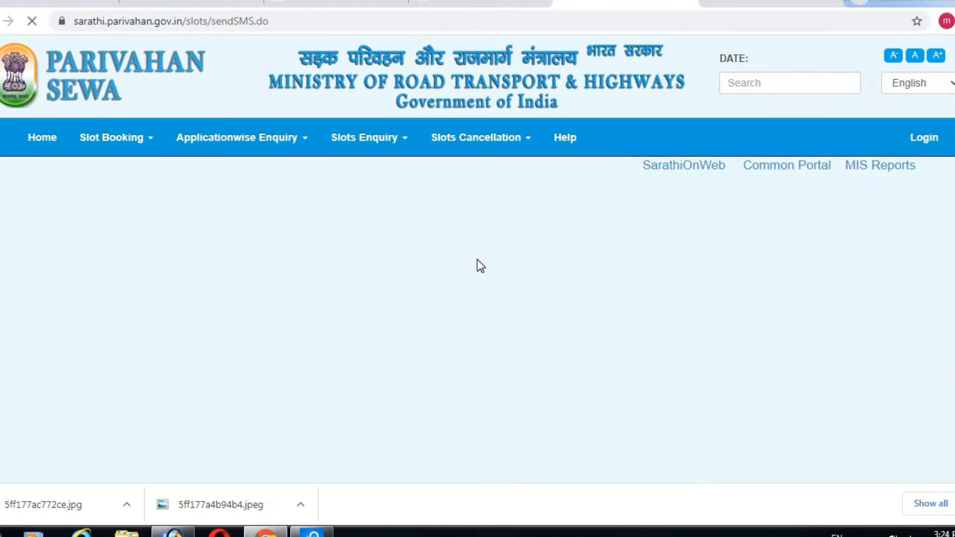
pyautogui.scroll(-8, 475, 261)
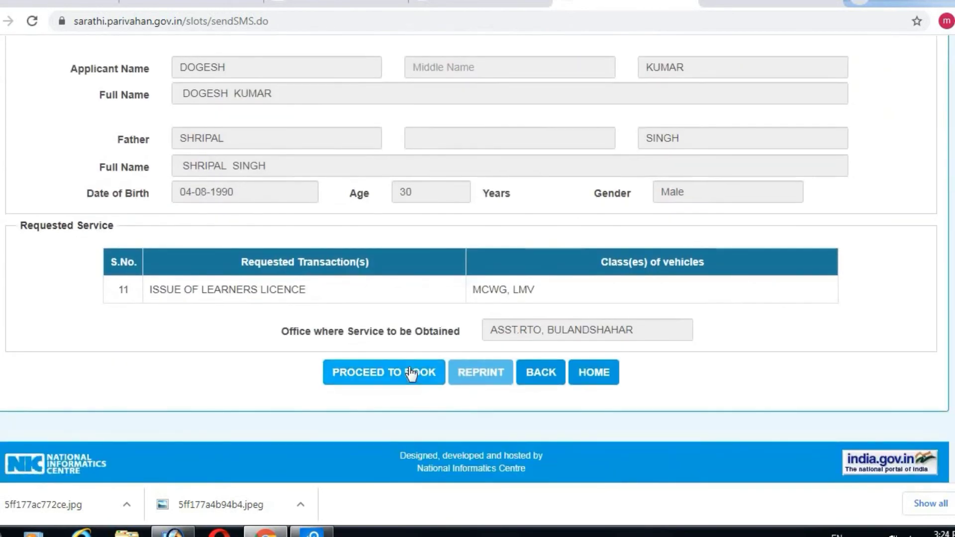
pyautogui.click(411, 373)
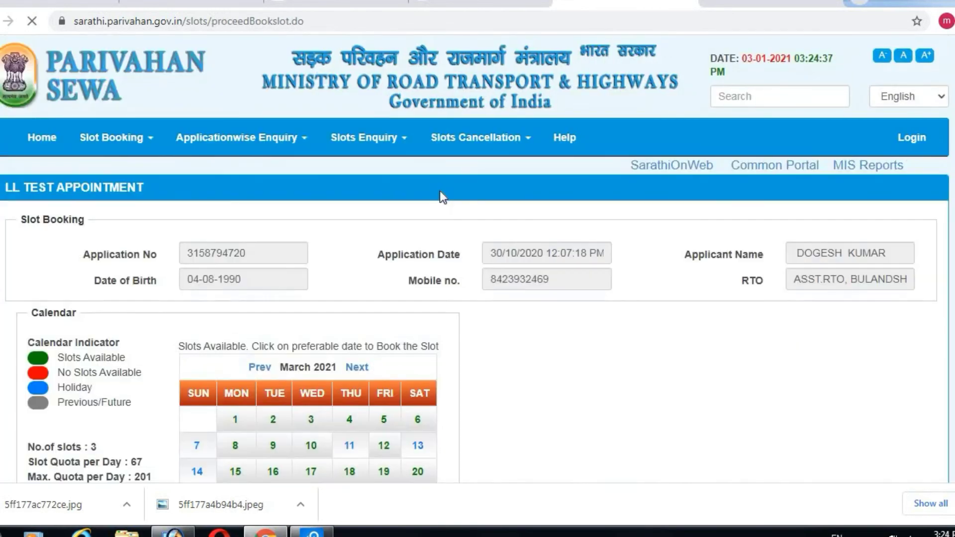
# Book the 15.00-17.00 LL test slot on 1 March 2021
pyautogui.scroll(-2, 424, 226)
pyautogui.click(234, 342)
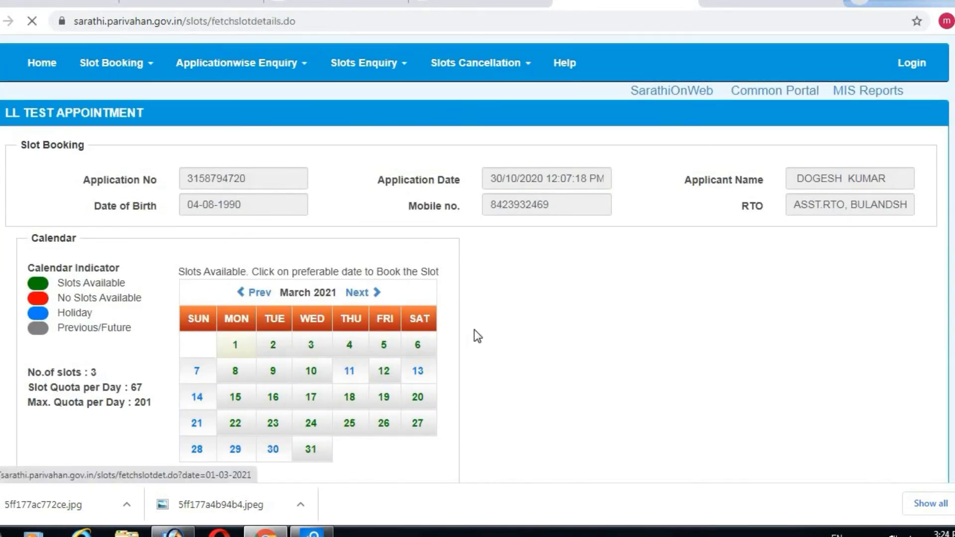
pyautogui.scroll(-3, 806, 328)
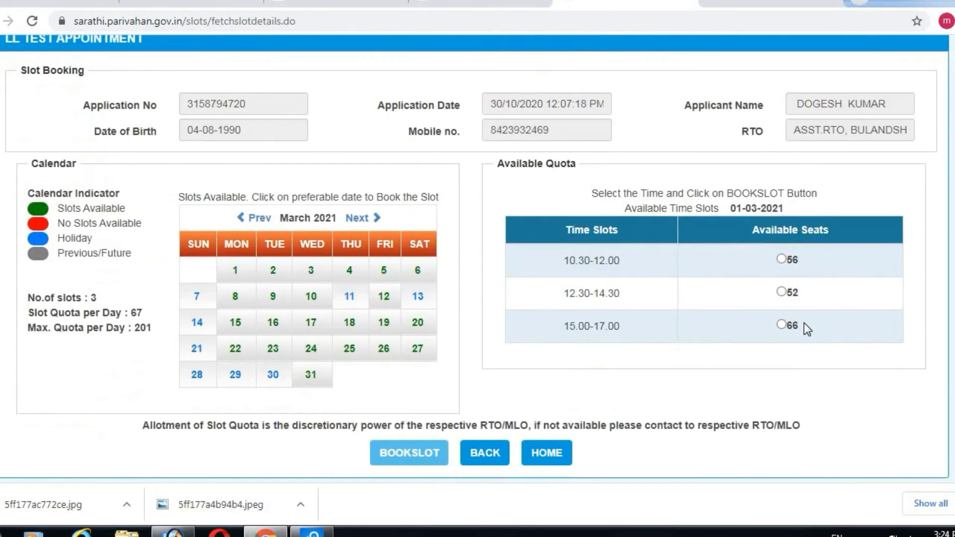
pyautogui.click(782, 292)
pyautogui.click(781, 324)
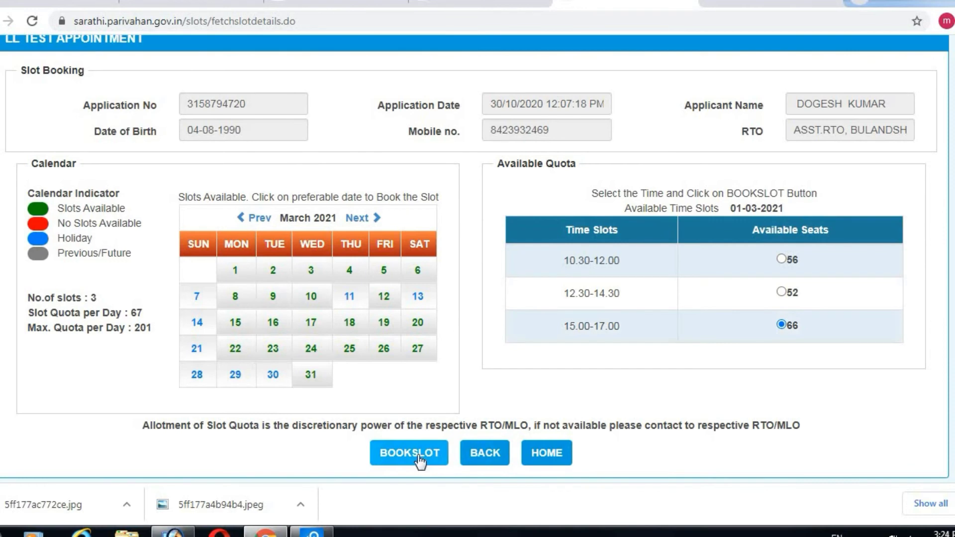
pyautogui.click(419, 454)
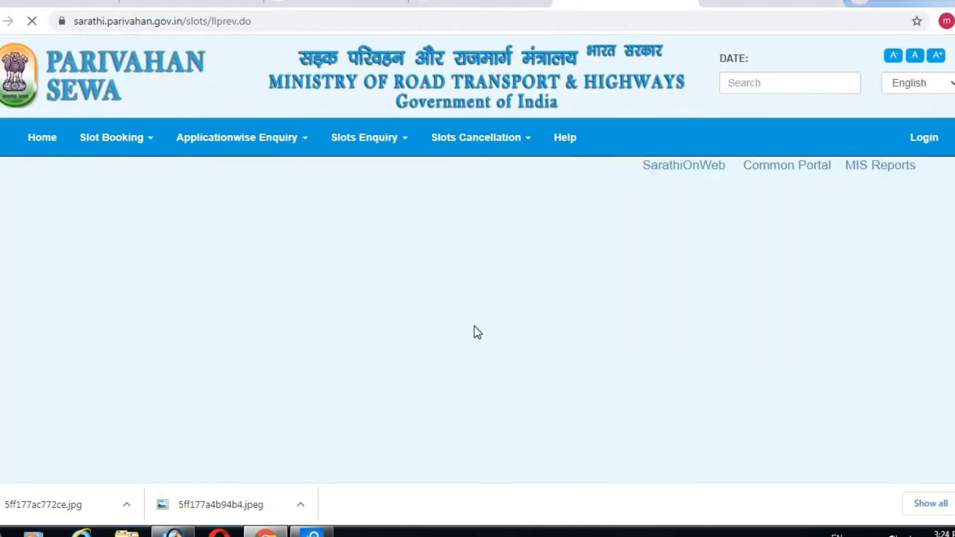
# Print the provisional LL test appointment letter for the 01-03-2021, 15.00-17.00 slot through Chrome's print dialog
pyautogui.scroll(-3, 429, 355)
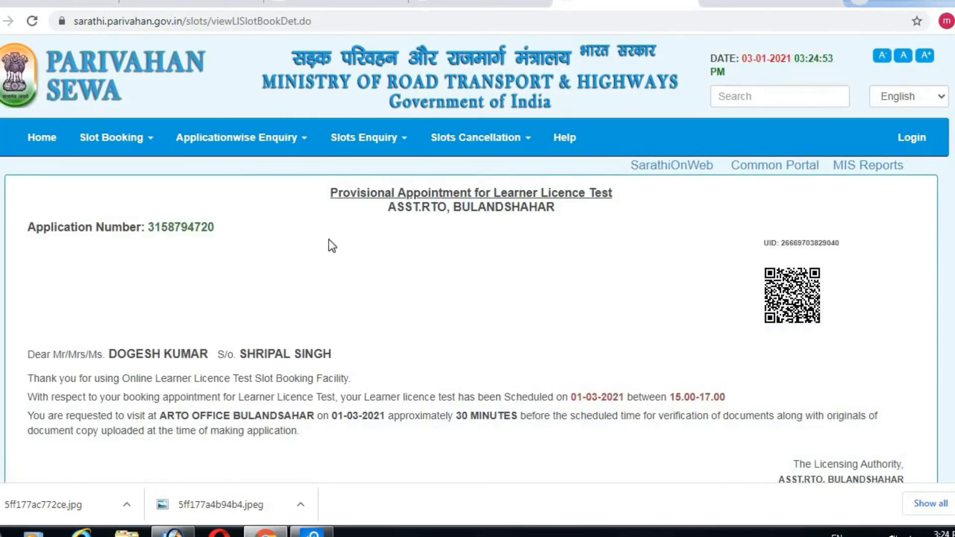
pyautogui.scroll(-4, 332, 245)
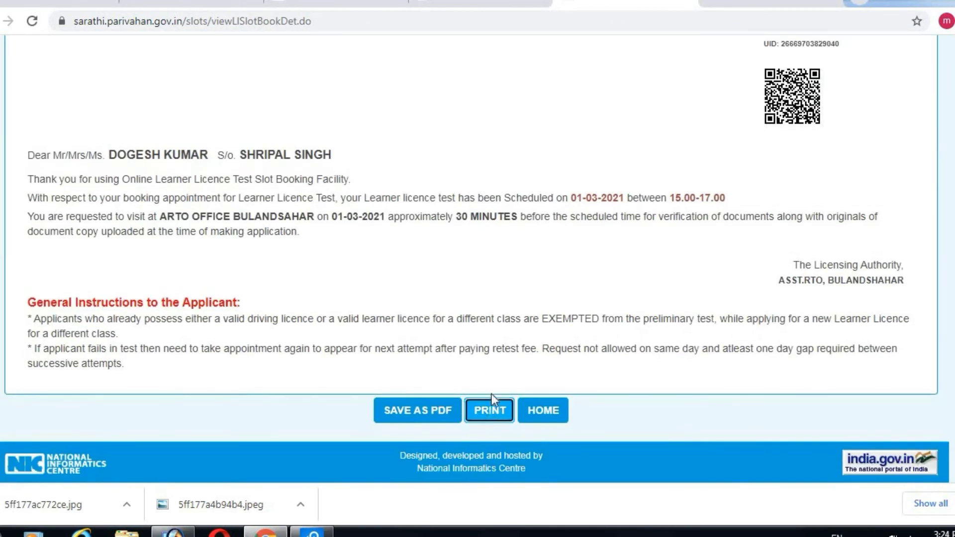
pyautogui.click(490, 409)
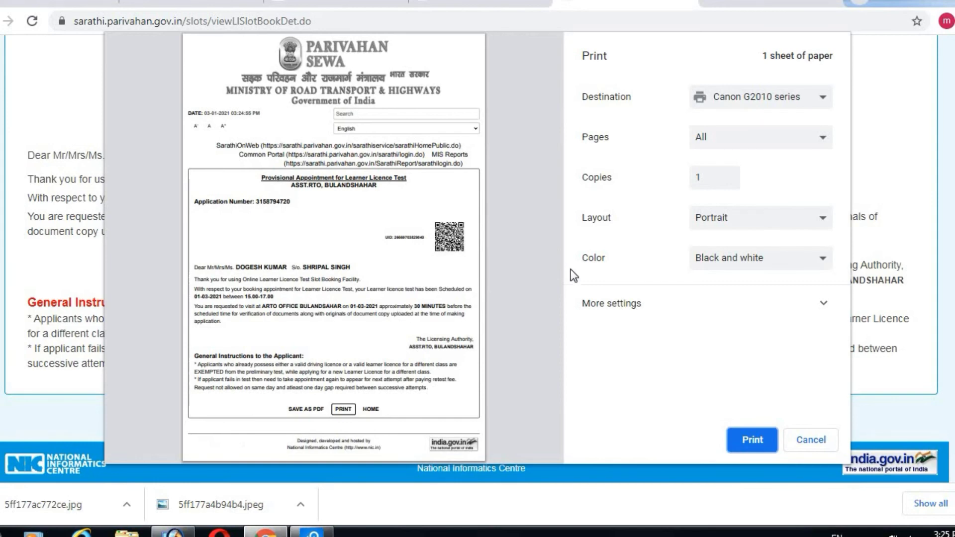
pyautogui.click(743, 444)
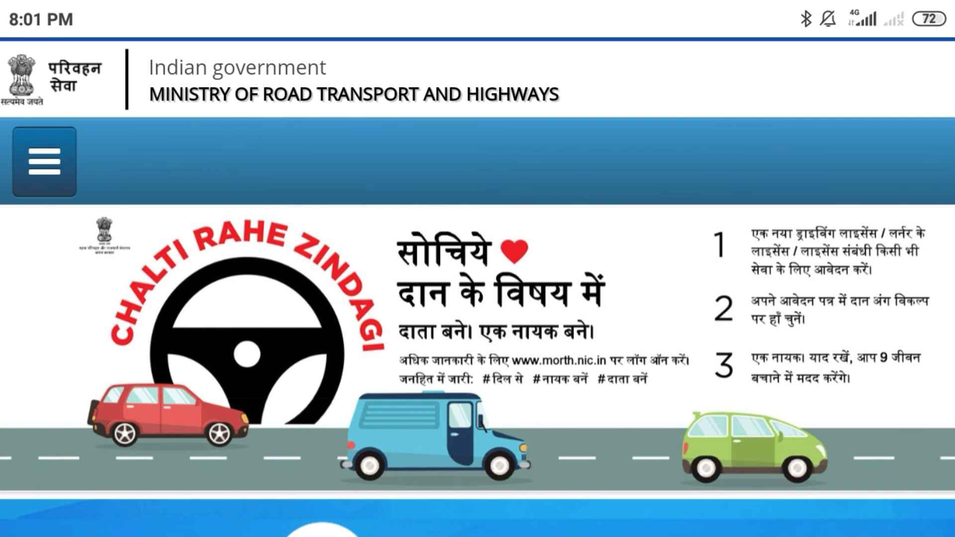
pyautogui.scroll(-3, 477, 348)
pyautogui.scroll(3, 478, 348)
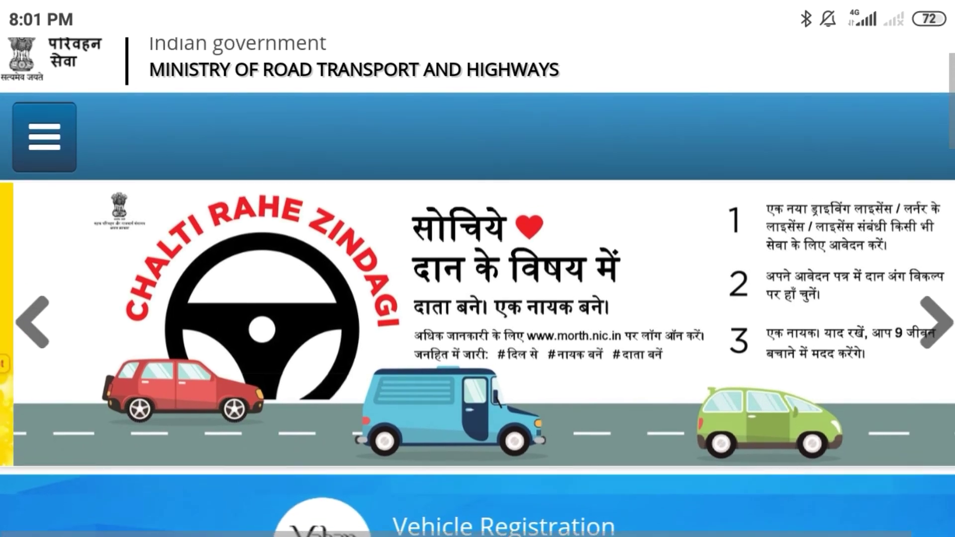